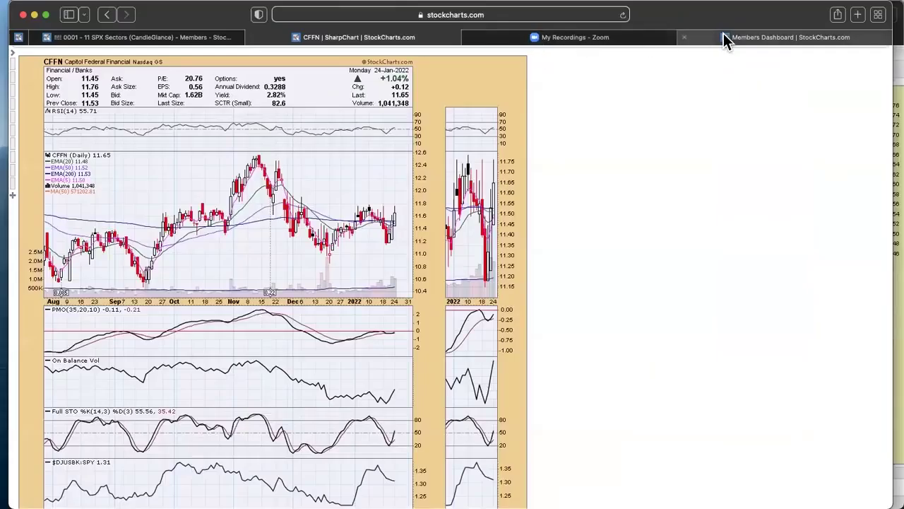
# Step: Open the members dashboard and chart Ford Motor Co. (symbol F) as a SharpChart
pyautogui.click(727, 37)
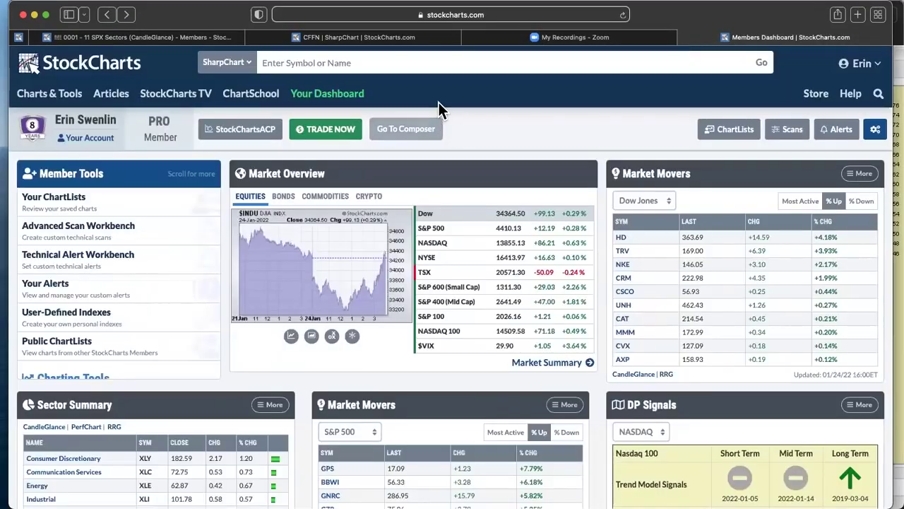
pyautogui.click(383, 63)
pyautogui.write('f')
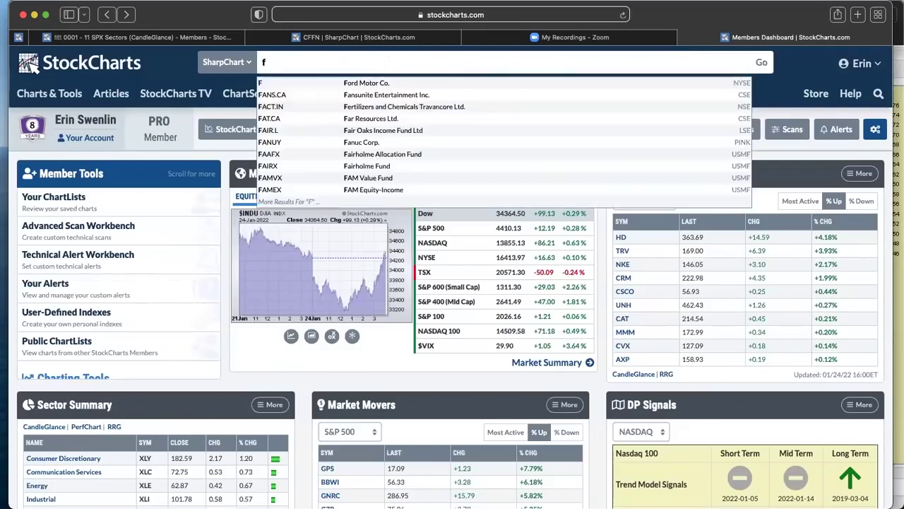
pyautogui.click(377, 76)
# Step: Browse the available ChartLists and choose DPID - 1000 - DP Intraday Charts
pyautogui.click(341, 129)
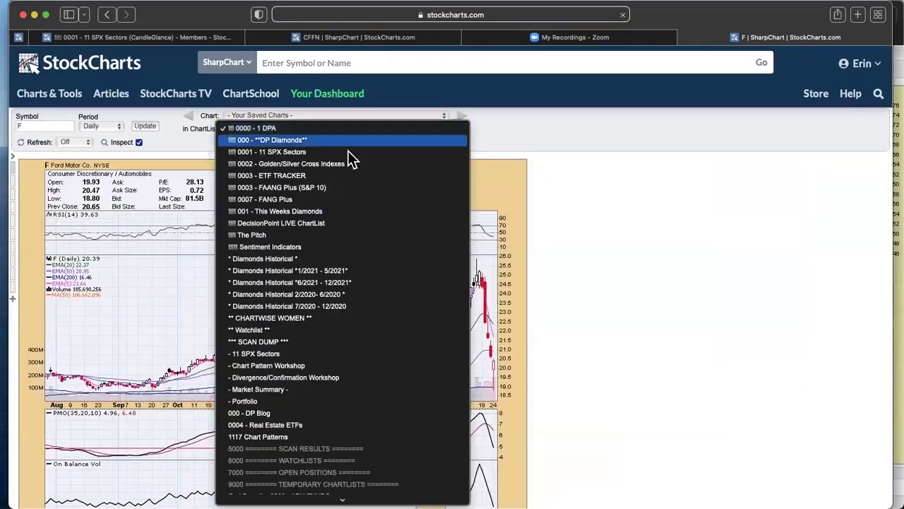
pyautogui.scroll(-5, 346, 466)
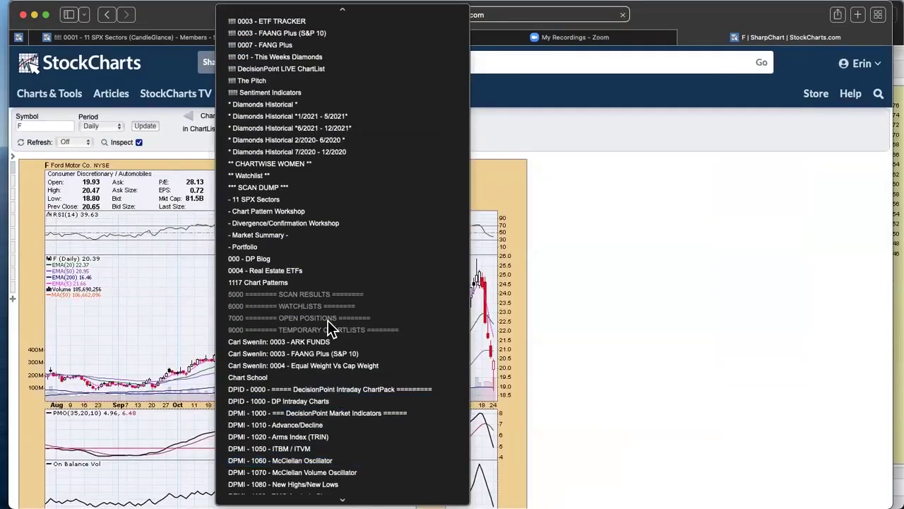
pyautogui.click(296, 400)
pyautogui.scroll(-2, 543, 164)
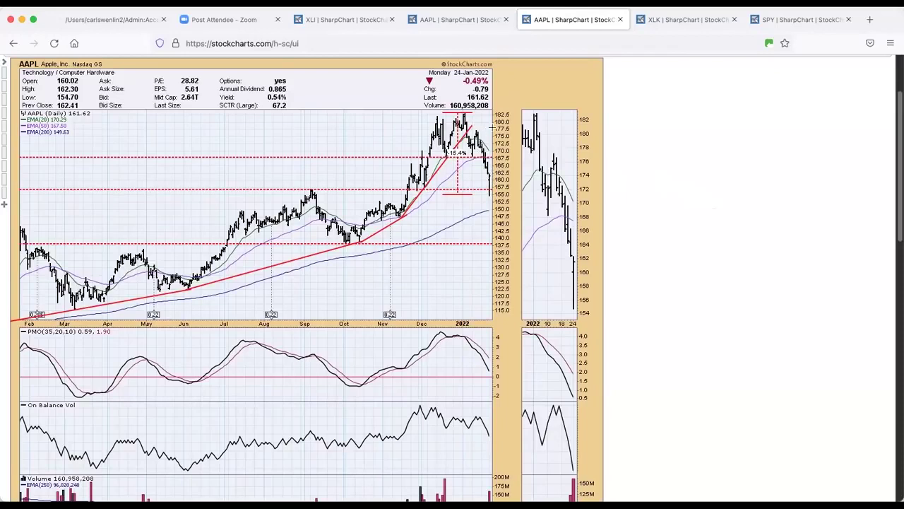
# Step: Set the monthly AAPL chart's range to 10 years, and return to the daily AAPL chart
pyautogui.click(460, 21)
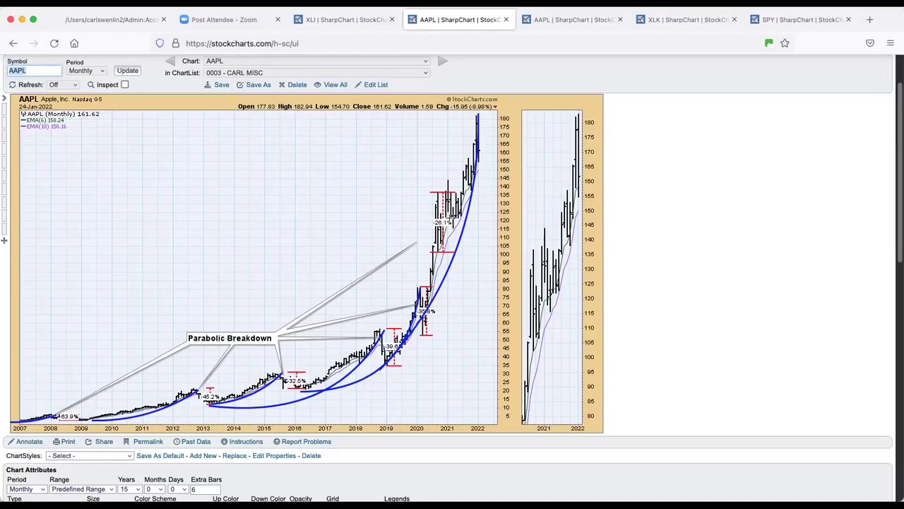
pyautogui.scroll(-1, 198, 462)
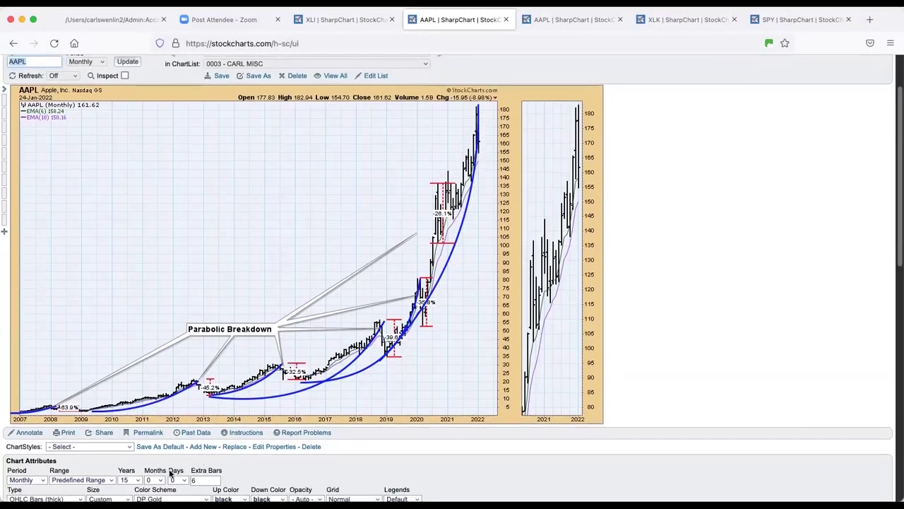
pyautogui.click(127, 480)
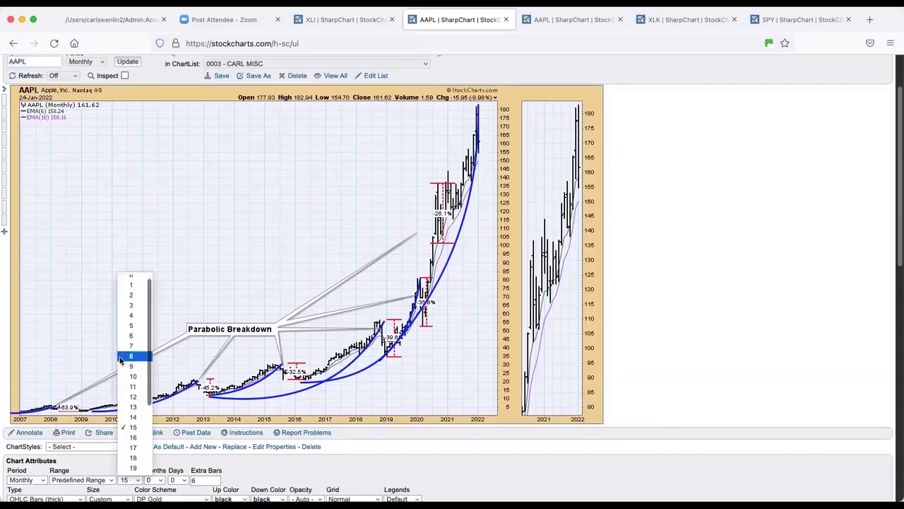
pyautogui.click(132, 381)
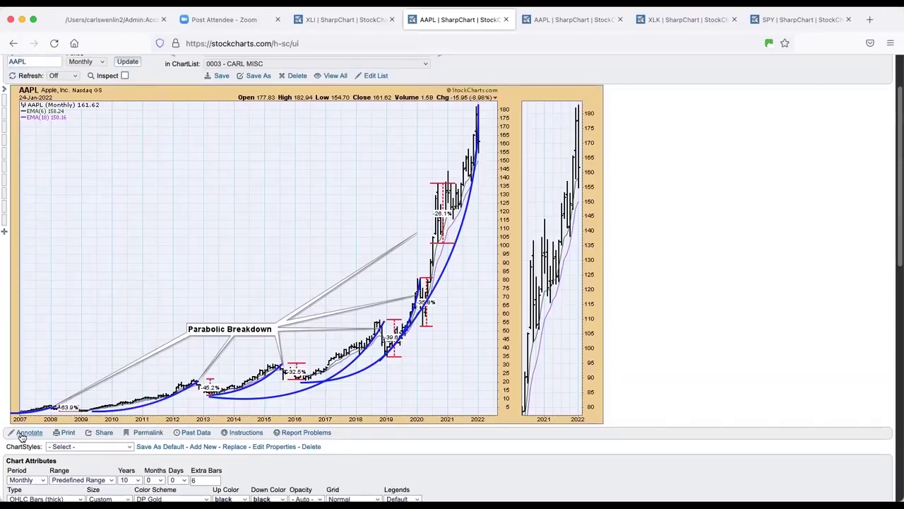
pyautogui.scroll(-2, 38, 479)
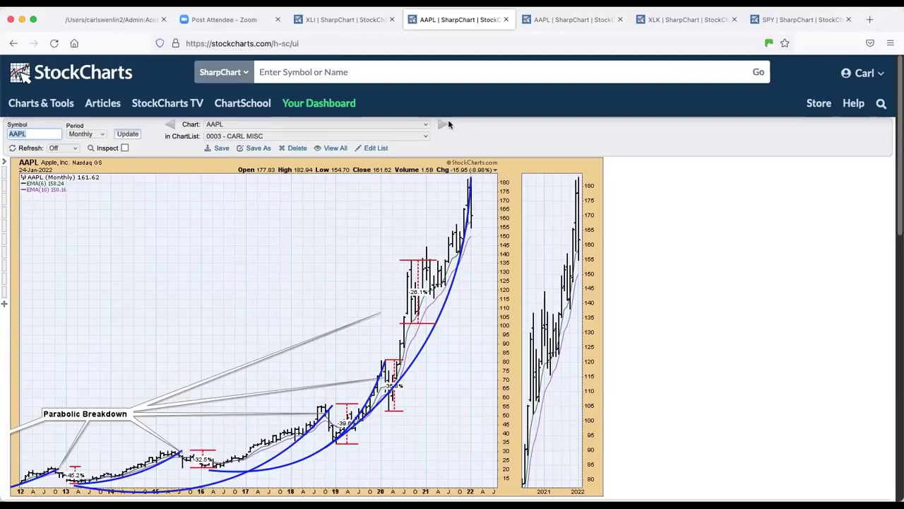
pyautogui.hotkey('ctrl', 'Tab')
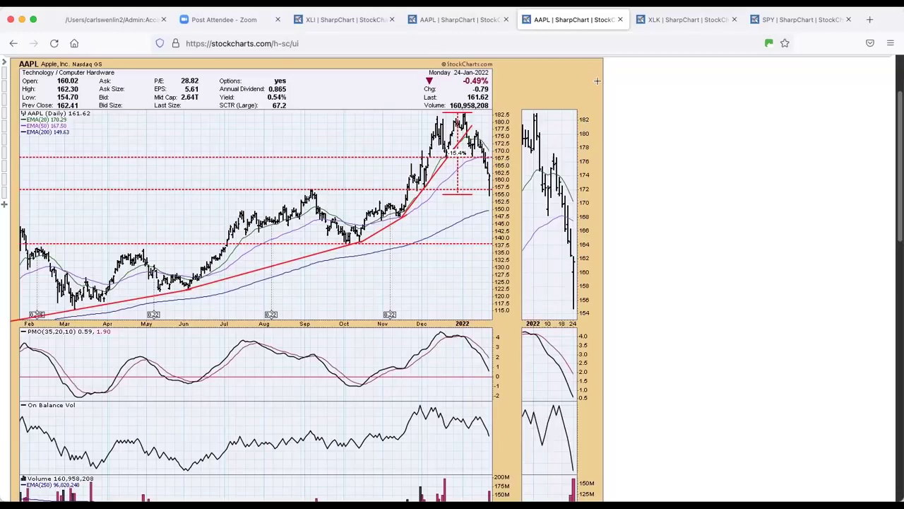
# Step: Switch to the daily XLI chart and examine its price, volume, PMO, OBV and Silver and Golden Cross Index panels
pyautogui.click(337, 20)
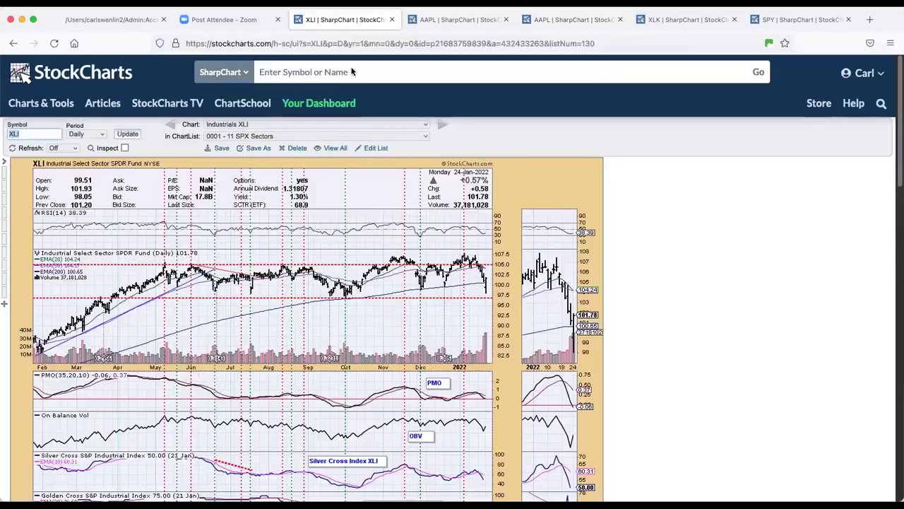
pyautogui.scroll(-3, 362, 212)
pyautogui.scroll(-2, 443, 231)
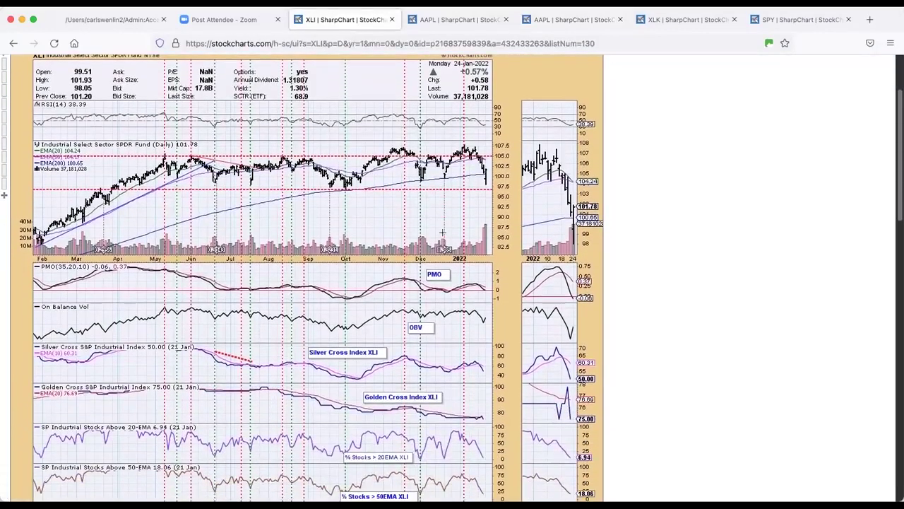
pyautogui.scroll(-1, 443, 229)
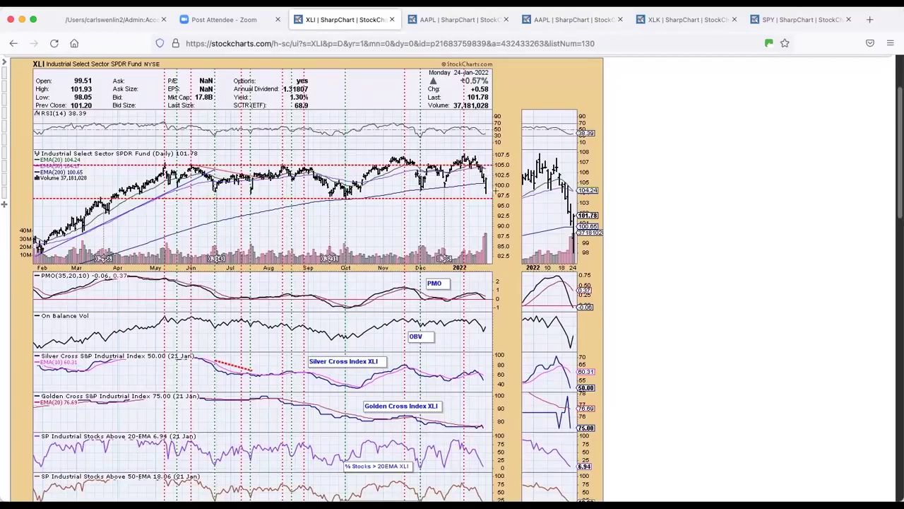
pyautogui.scroll(3, 417, 138)
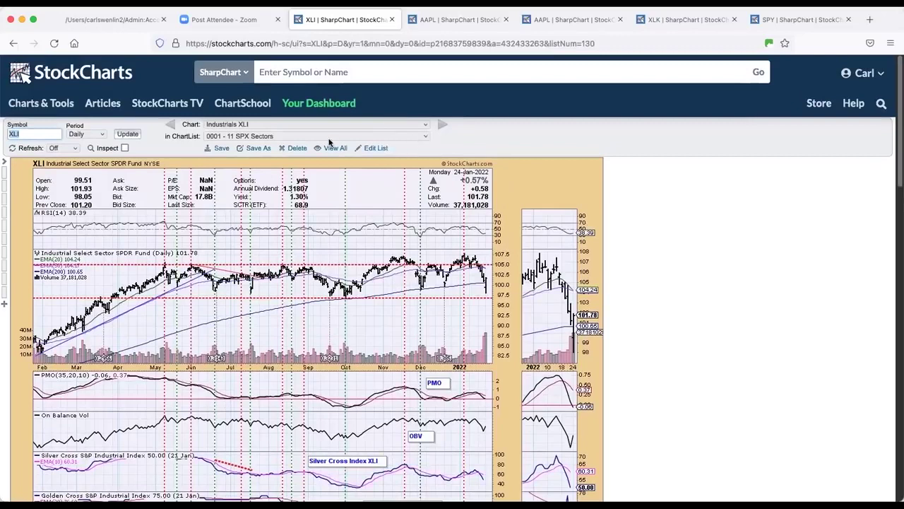
# Step: Open the Real Estate XLRE chart from the 0001 - 11 SPX Sectors ChartList and examine its price and indicator panels
pyautogui.click(299, 123)
pyautogui.click(286, 229)
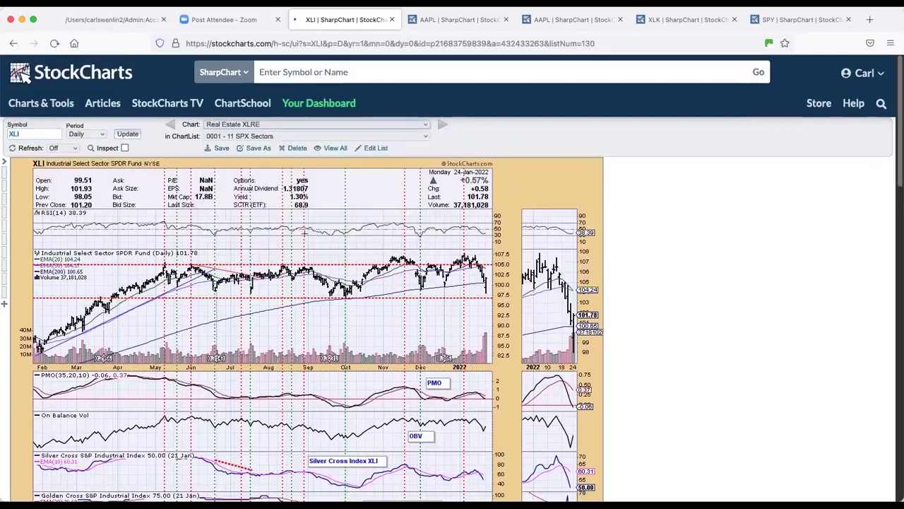
pyautogui.scroll(-1, 544, 289)
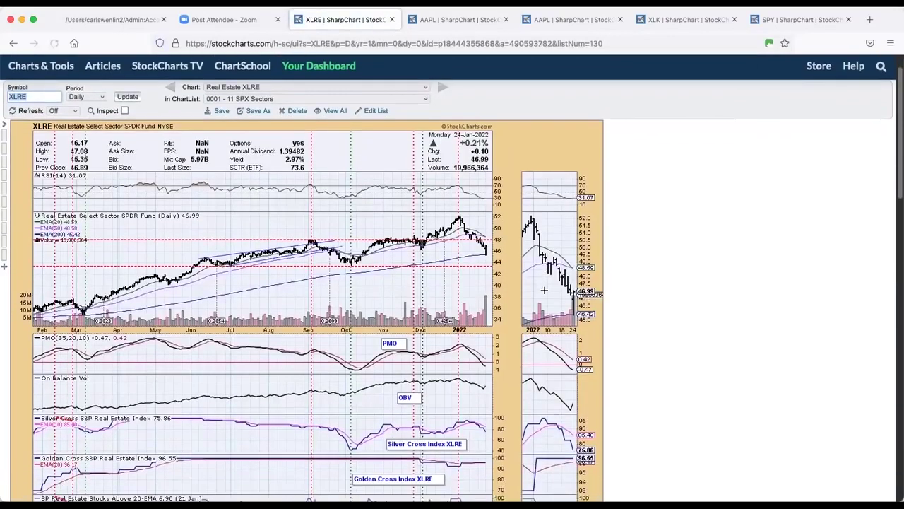
pyautogui.scroll(-1, 544, 290)
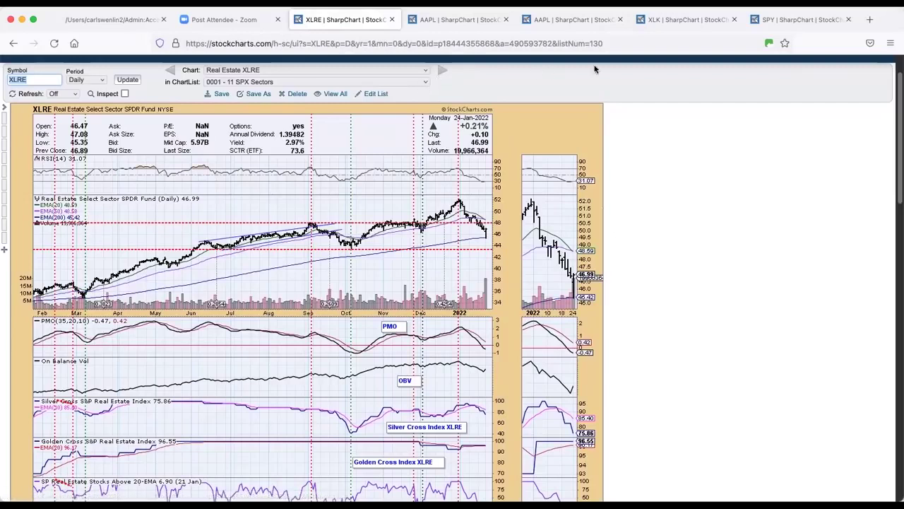
# Step: Switch to the SPY chart, open the saved chart 100 - 5-mo Candle, and examine its panels from RSI down to the VIX
pyautogui.click(759, 21)
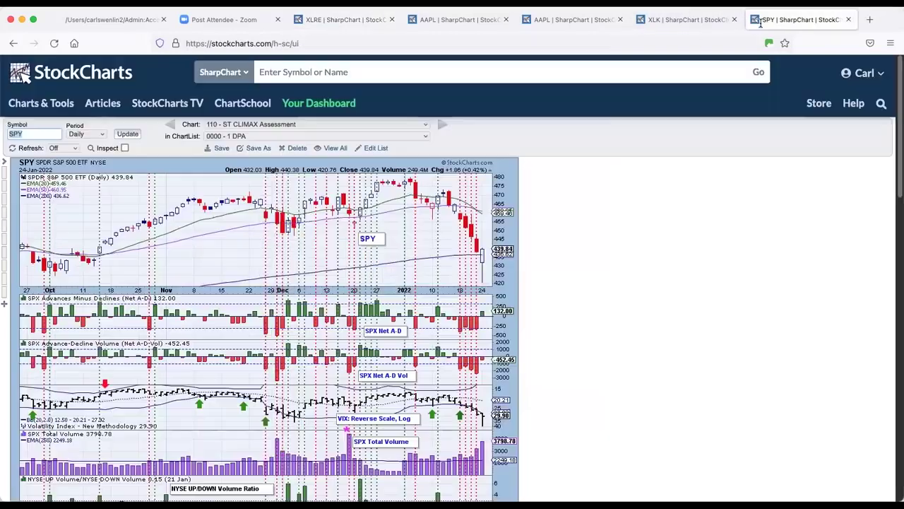
pyautogui.click(400, 128)
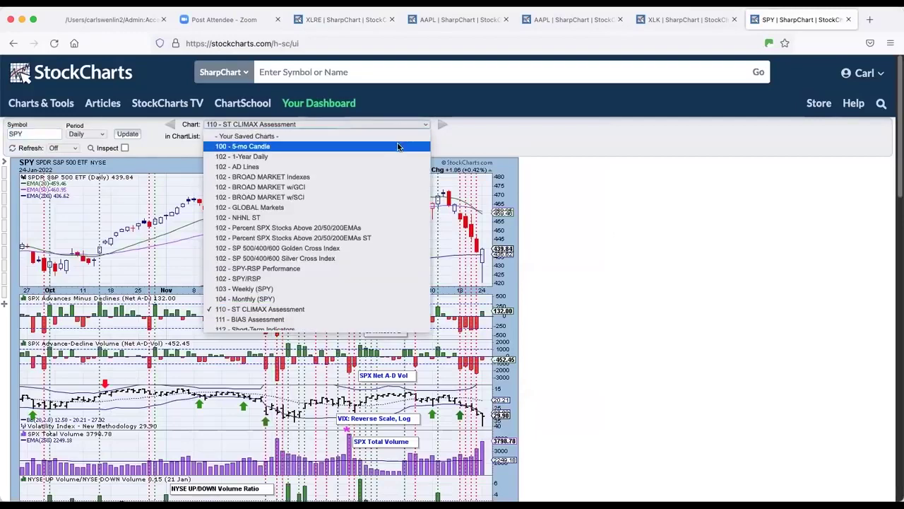
pyautogui.click(398, 146)
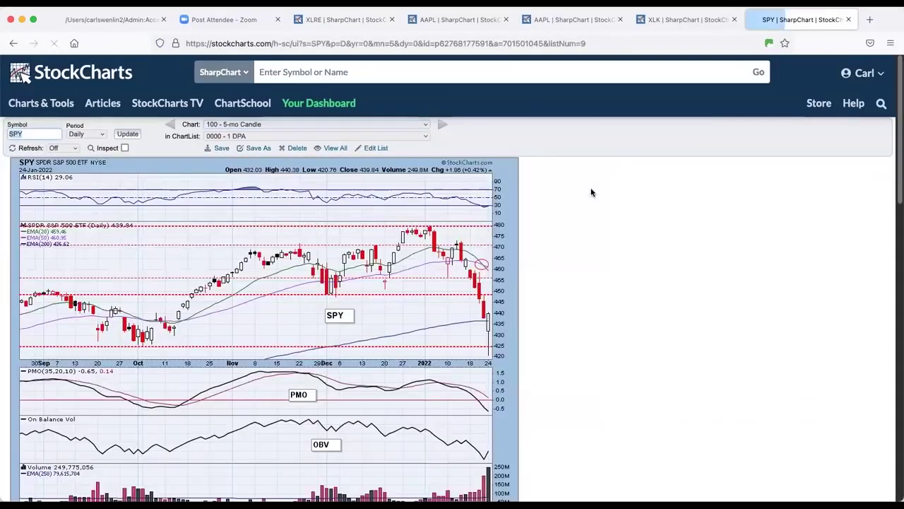
pyautogui.scroll(-2, 589, 194)
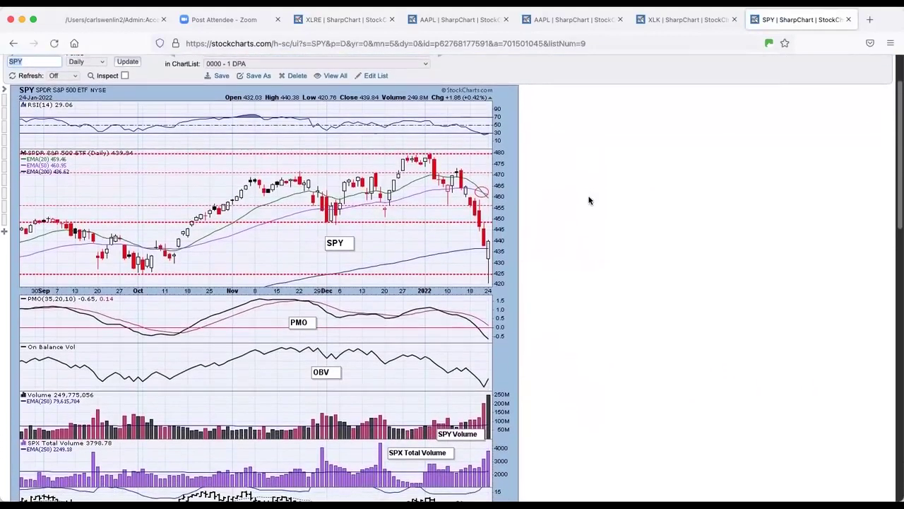
pyautogui.scroll(-1, 589, 197)
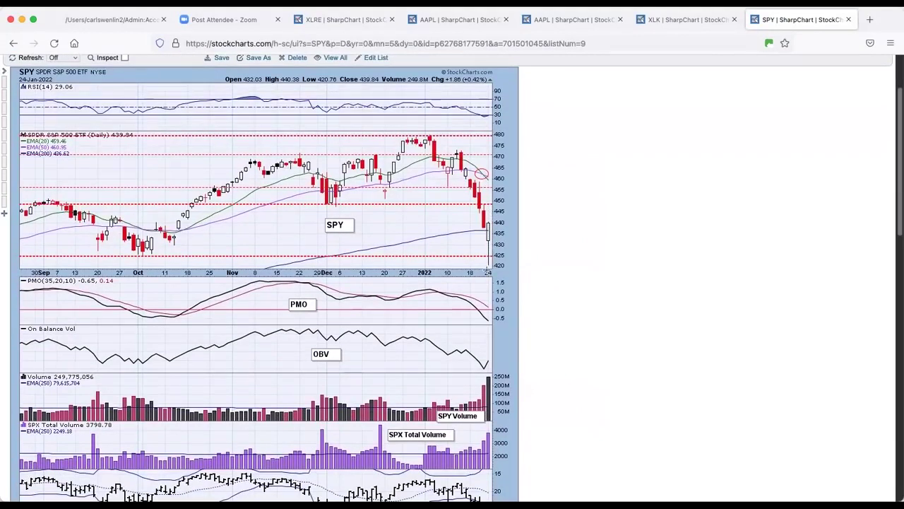
pyautogui.scroll(-1, 502, 315)
pyautogui.scroll(-3, 502, 316)
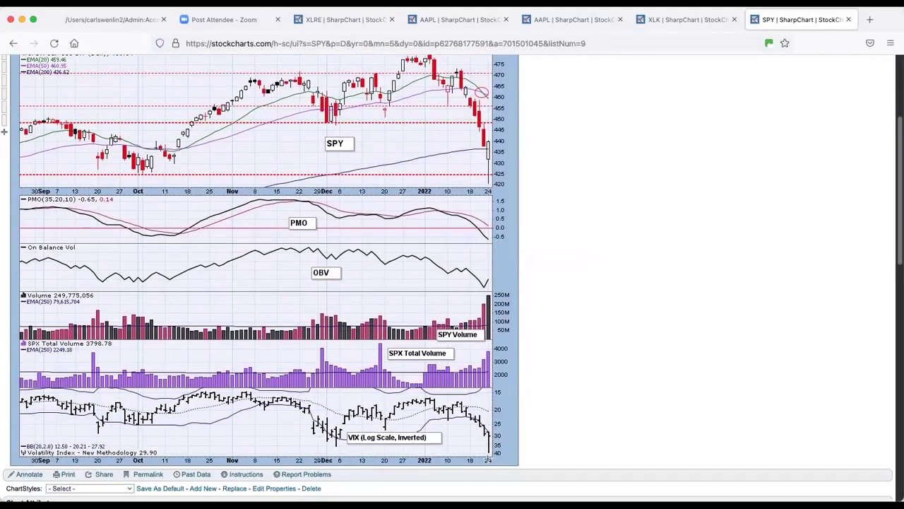
pyautogui.scroll(5, 441, 127)
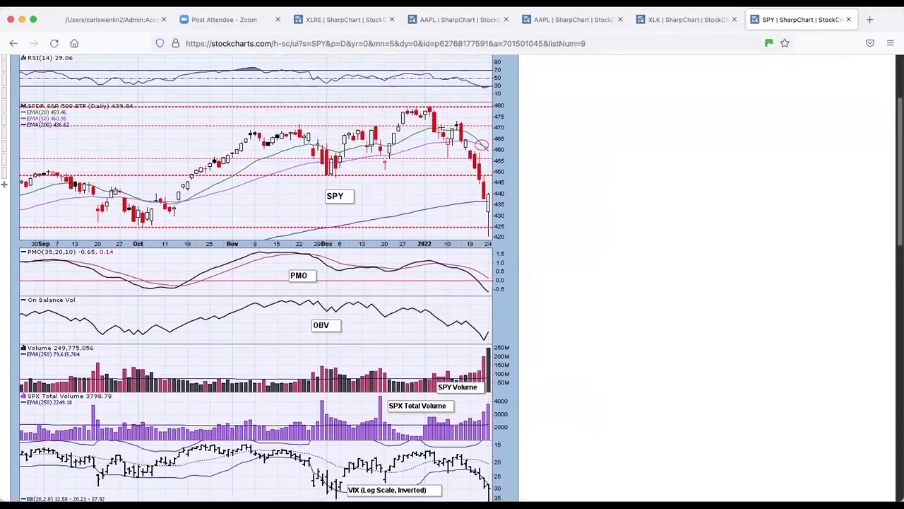
# Step: Review the 102 - 1-Year Daily chart of SPY, followed by the 102 - AD Lines chart with its advance-decline lines
pyautogui.click(442, 125)
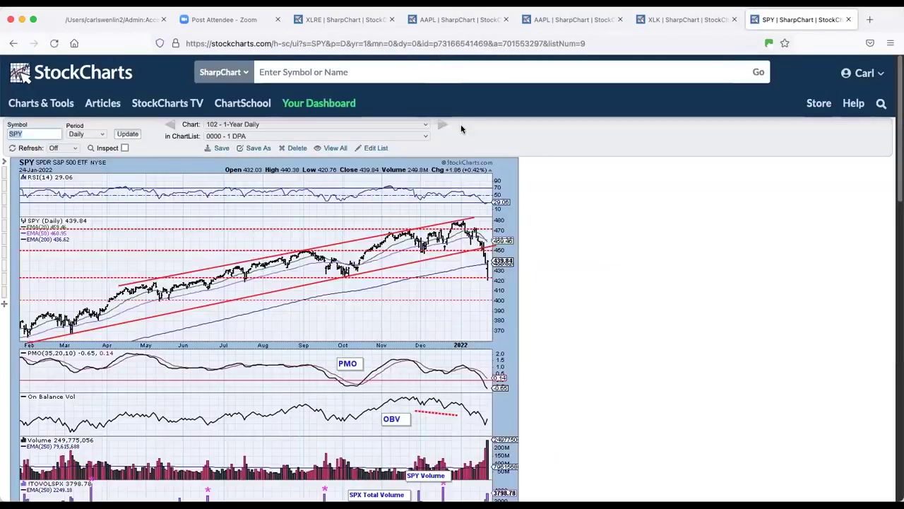
pyautogui.scroll(-2, 461, 129)
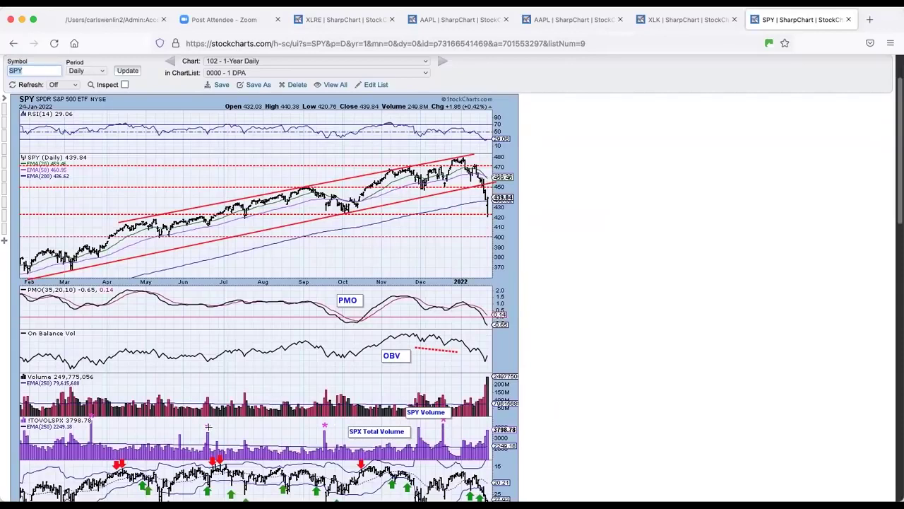
pyautogui.click(209, 426)
pyautogui.click(442, 61)
pyautogui.scroll(-2, 439, 305)
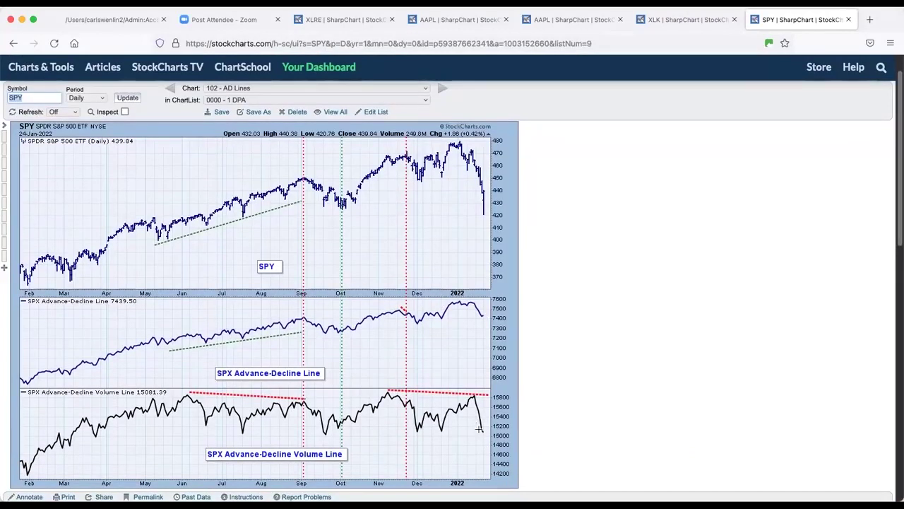
# Step: Open the 102 - BROAD MARKET w/SCI chart and examine the Silver Cross Index panels for the S&P 500, NASDAQ and NYSE
pyautogui.click(397, 89)
pyautogui.click(260, 161)
pyautogui.scroll(-4, 583, 293)
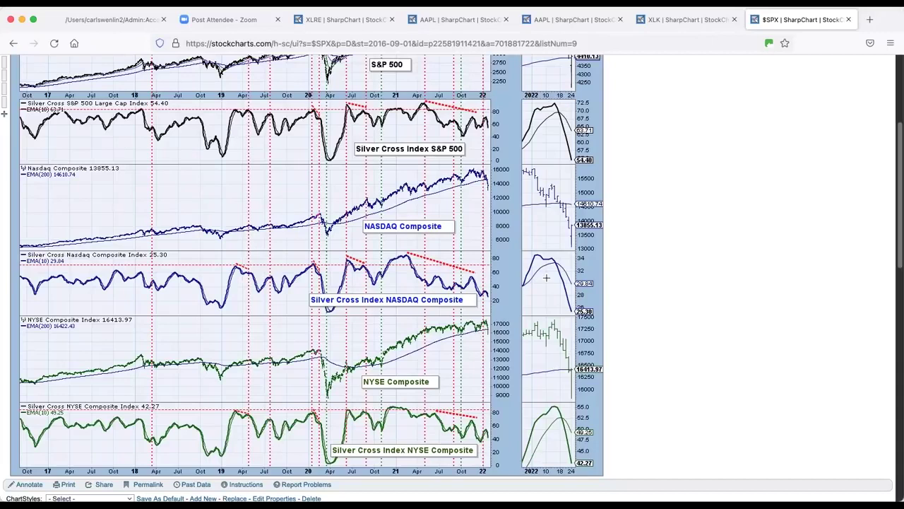
pyautogui.scroll(5, 544, 269)
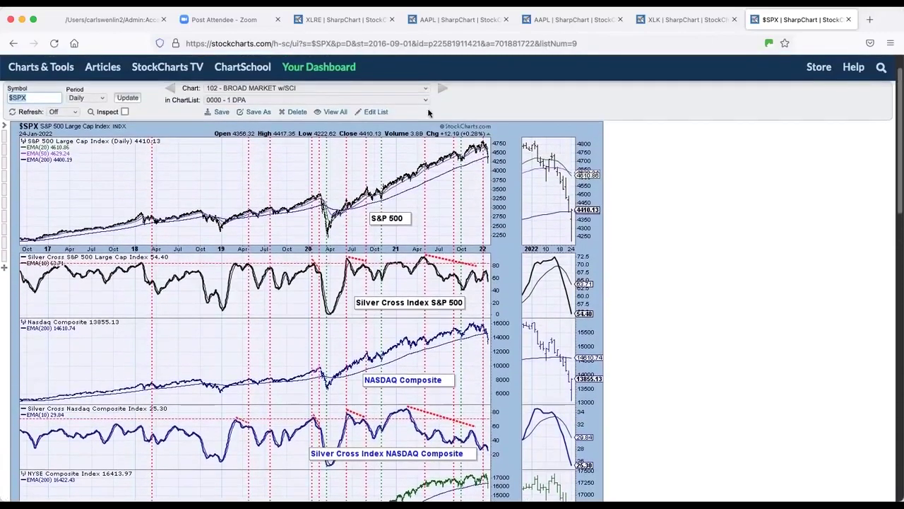
# Step: Open the saved chart 102 - NHNL ST to view SPX new highs and new lows against SPY
pyautogui.click(387, 87)
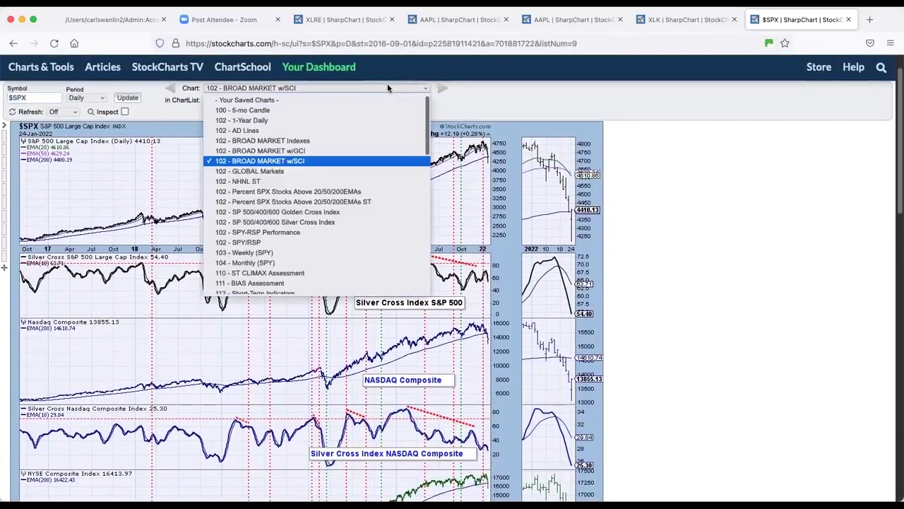
pyautogui.click(376, 181)
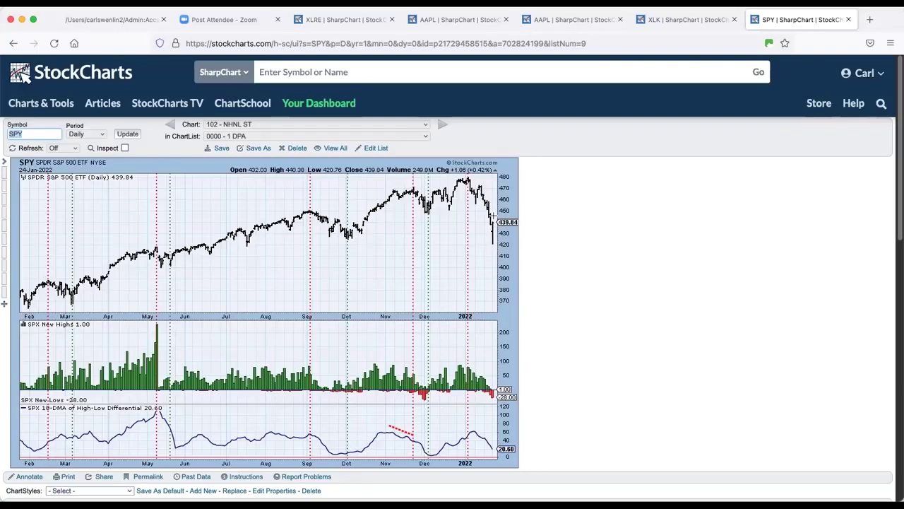
# Step: Review SPY on the longer timeframes with the saved charts 103 - Weekly (SPY) and 104 - Monthly (SPY)
pyautogui.press('Right')
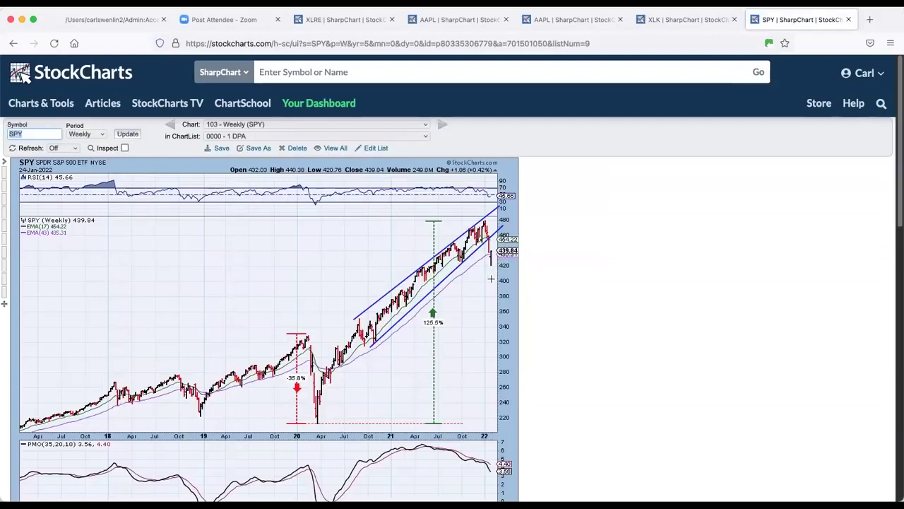
pyautogui.click(441, 127)
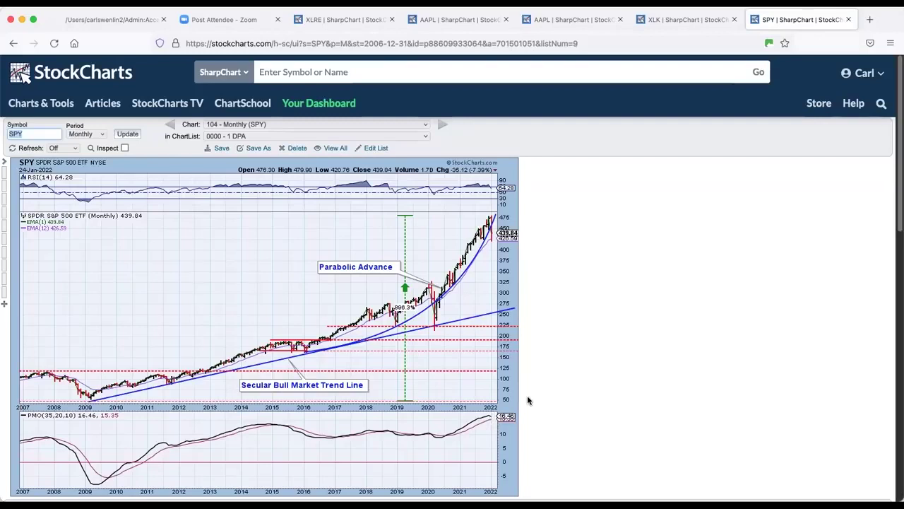
# Step: Open the saved chart 110 - ST CLIMAX Assessment and examine its panels from Net A-D down to the up/down volume ratios
pyautogui.click(385, 122)
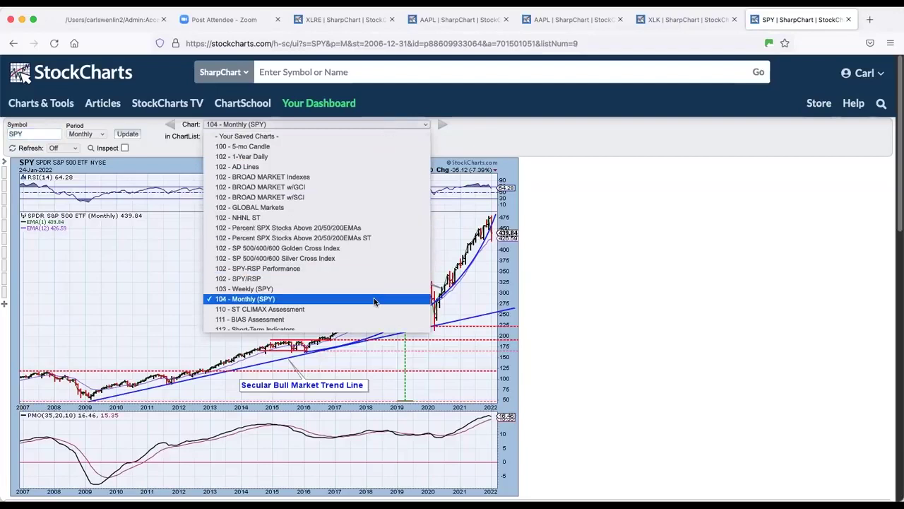
pyautogui.click(375, 308)
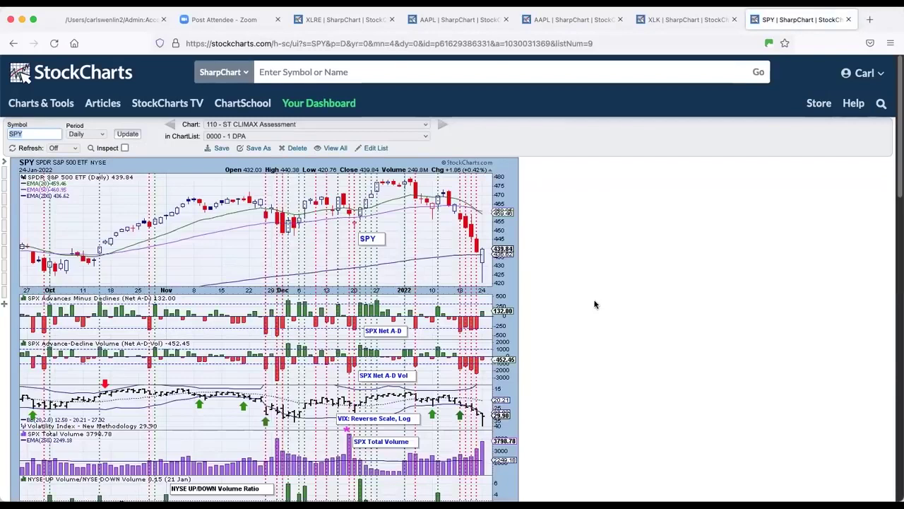
pyautogui.scroll(-1, 595, 303)
pyautogui.scroll(-2, 593, 302)
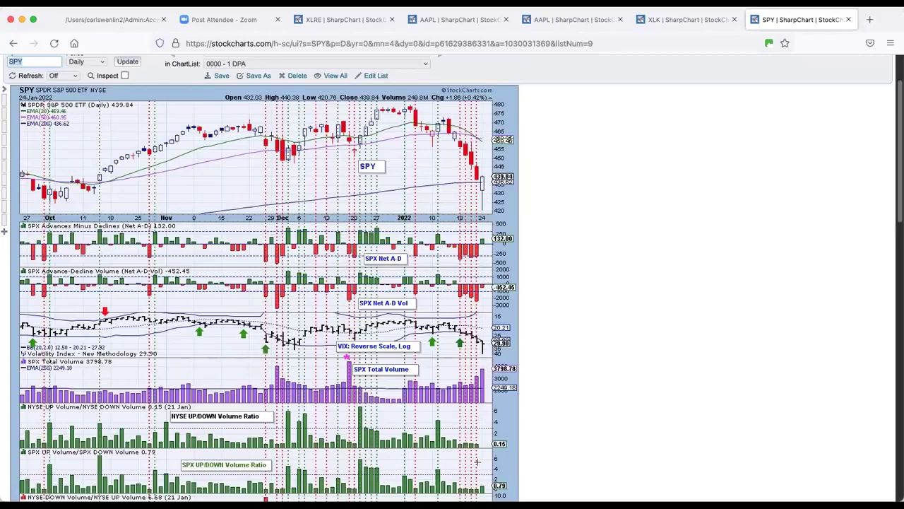
pyautogui.scroll(-2, 485, 479)
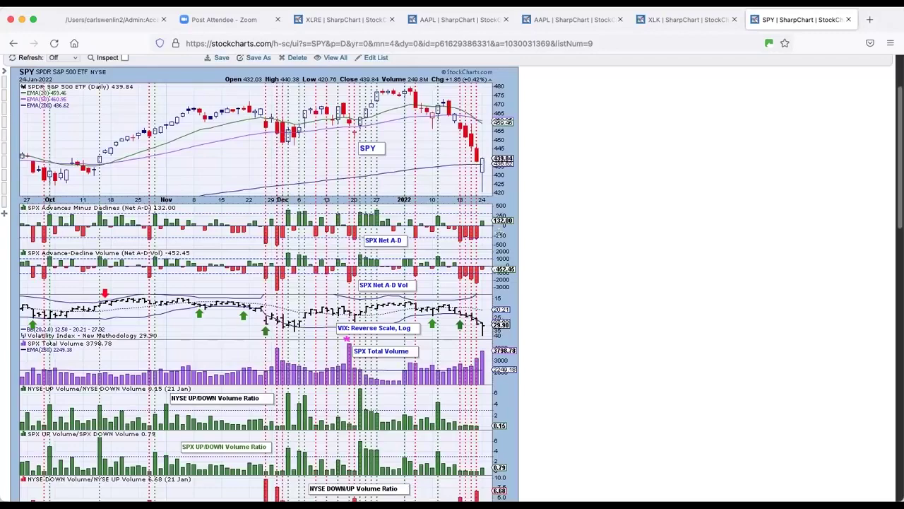
pyautogui.scroll(-2, 500, 232)
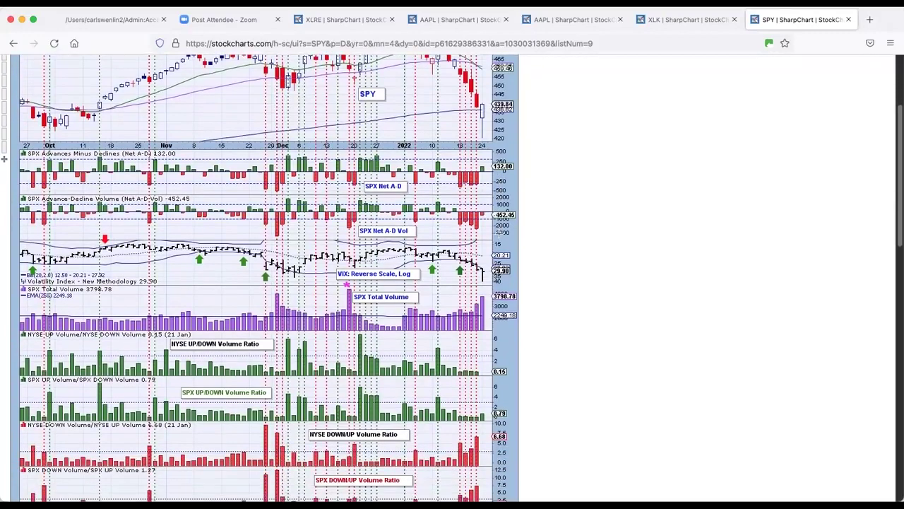
pyautogui.scroll(-2, 499, 231)
pyautogui.scroll(3, 499, 232)
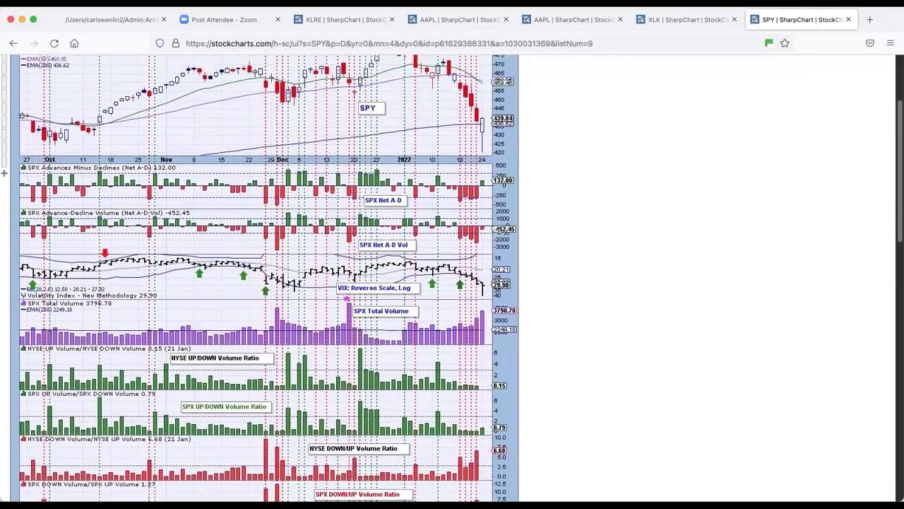
# Step: Open the saved chart 111 - BIAS Assessment and examine the Silver Cross, Golden Cross and percent-above-EMA panels
pyautogui.scroll(4, 377, 127)
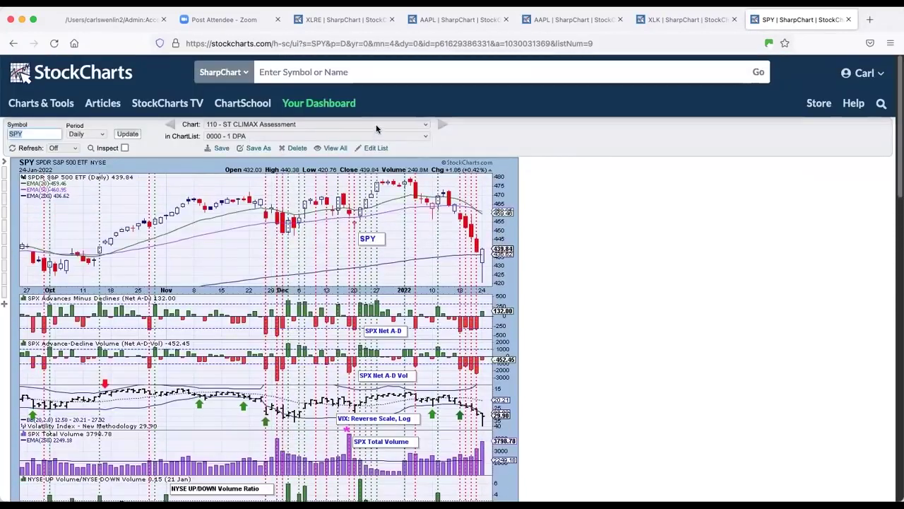
pyautogui.click(377, 124)
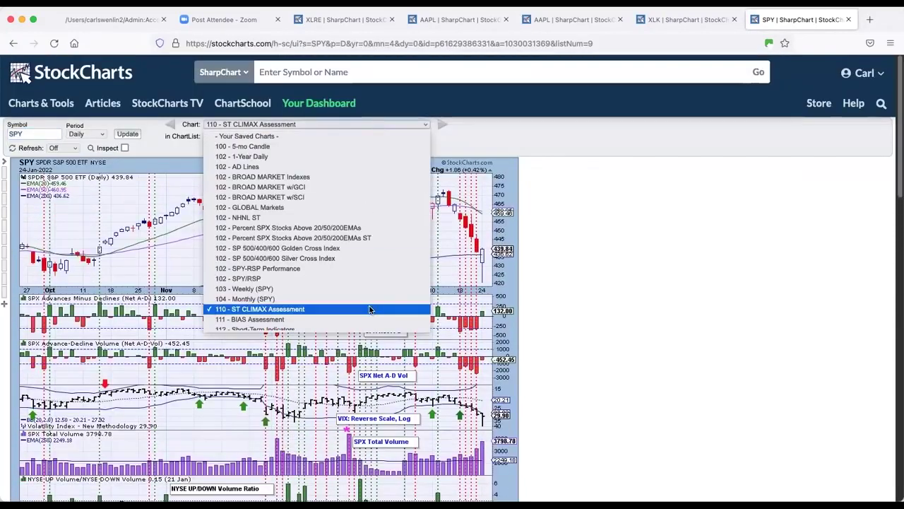
pyautogui.scroll(-3, 366, 311)
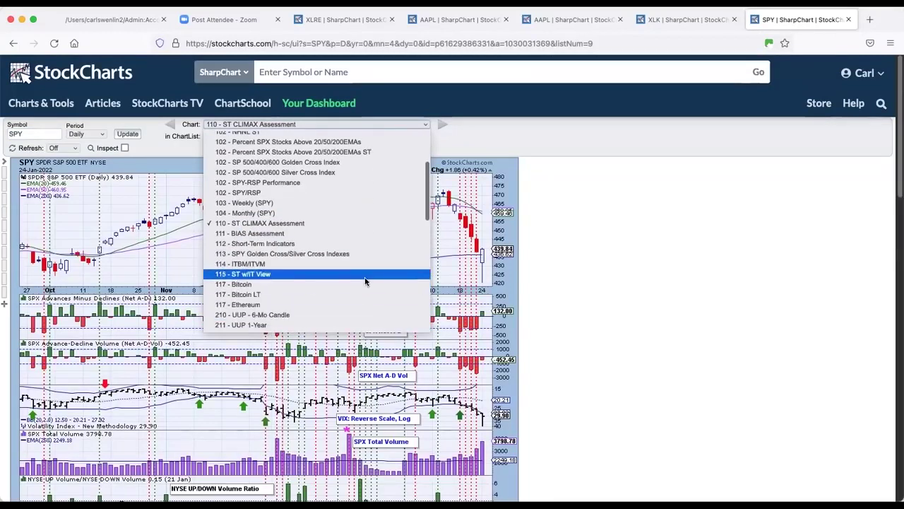
pyautogui.click(361, 233)
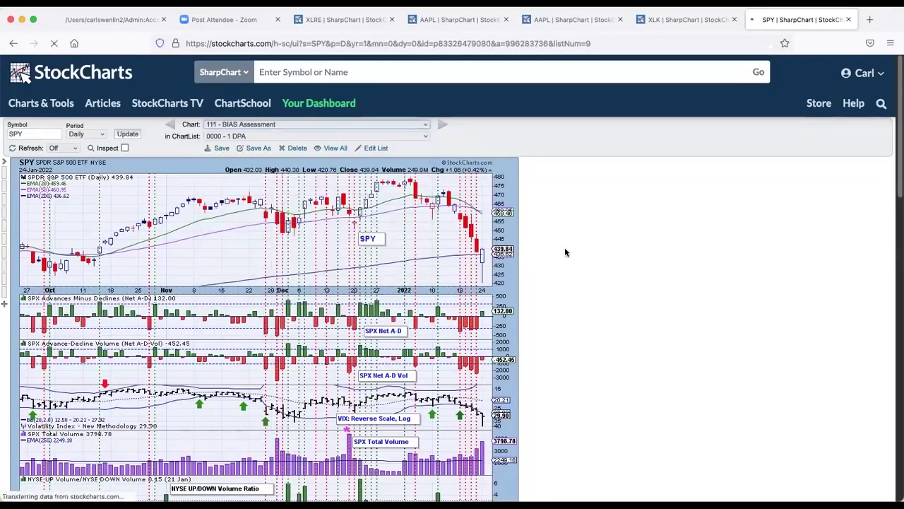
pyautogui.scroll(-3, 564, 247)
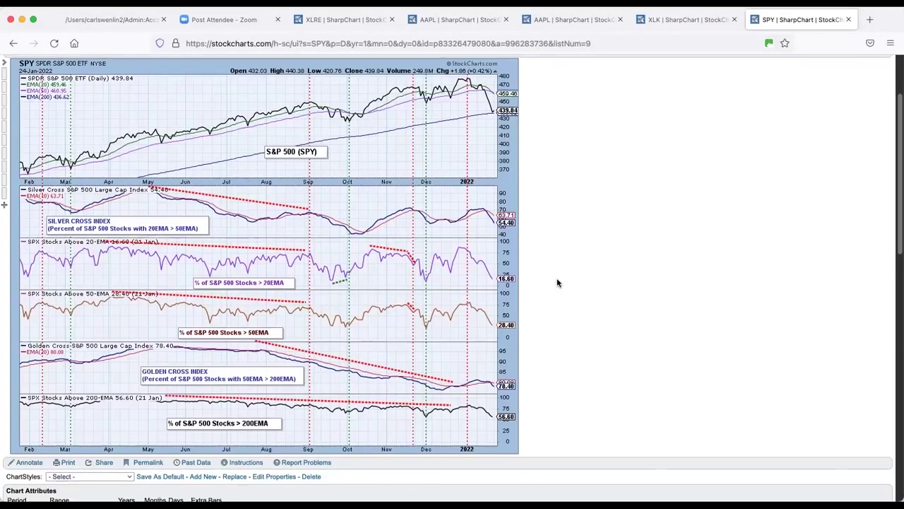
# Step: Open the saved chart 112 - Short-Term Indicators and examine the PMO, STO-B, STO-V and participation panels
pyautogui.scroll(2, 557, 283)
pyautogui.click(359, 80)
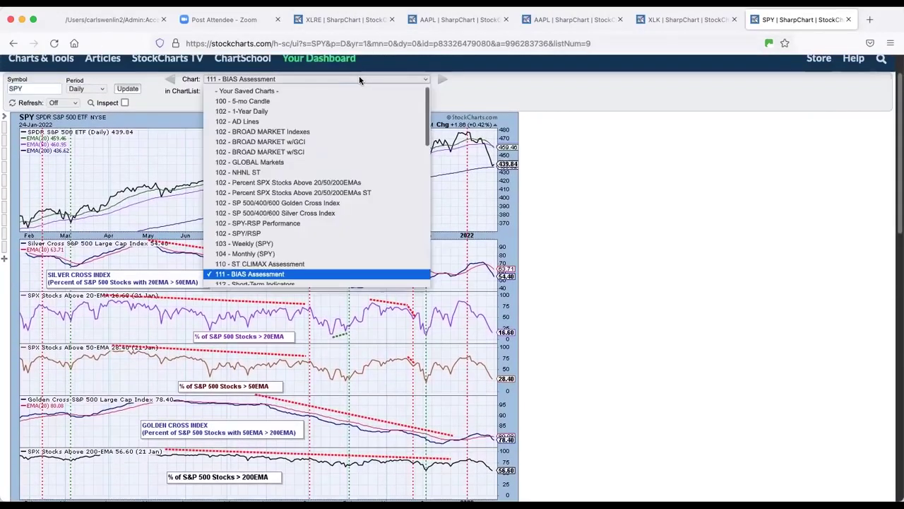
pyautogui.click(342, 279)
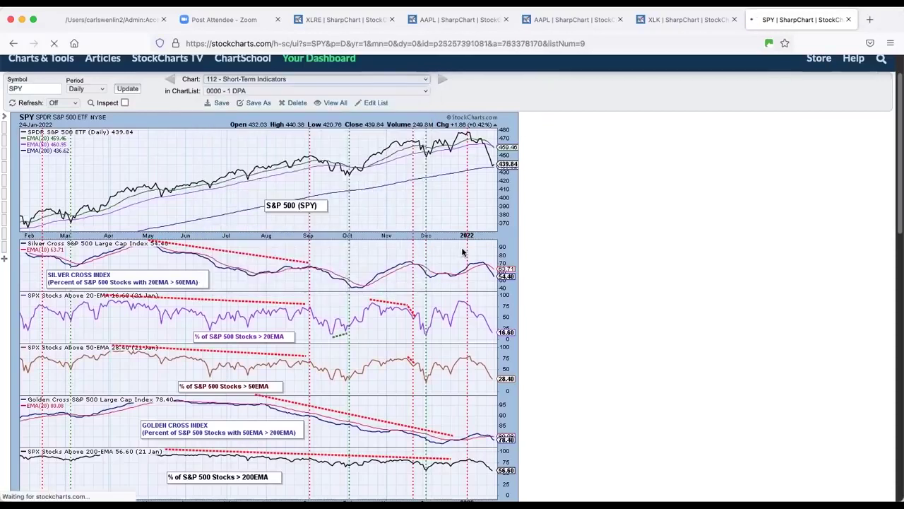
pyautogui.scroll(-3, 550, 243)
pyautogui.scroll(-2, 550, 242)
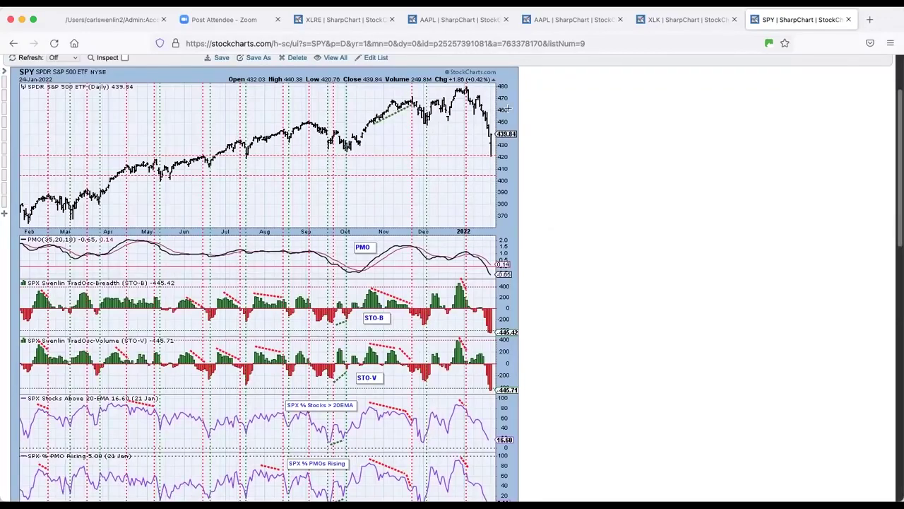
# Step: Open the saved chart 114 - ITBM/ITVM and examine its panels down to the % PMO Xover BUY Signals
pyautogui.press('Down')
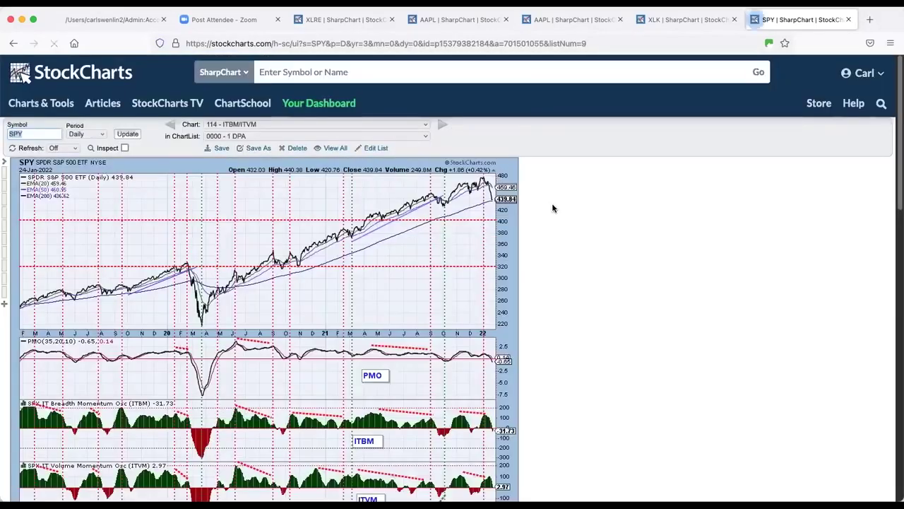
pyautogui.scroll(-3, 554, 206)
pyautogui.scroll(-2, 553, 206)
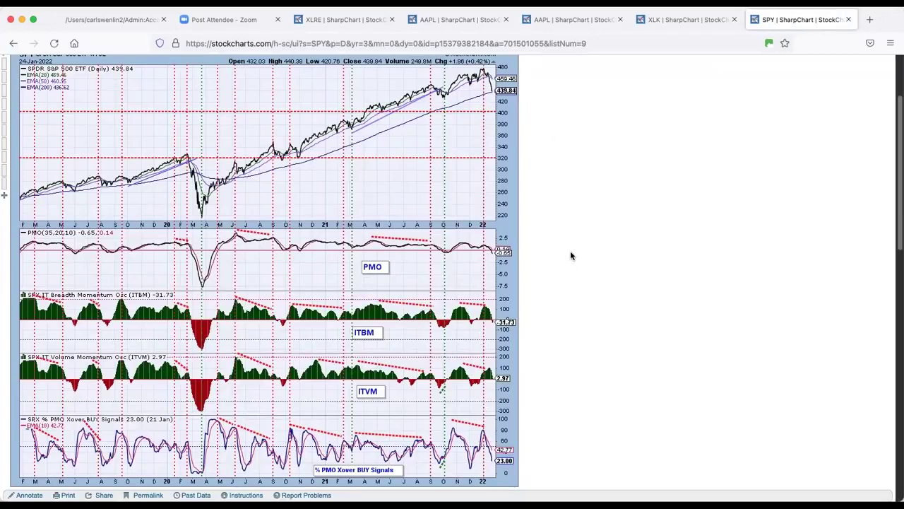
# Step: Open the saved chart 115 - ST w/IT View and compare the STO-B and STO-V panels with ITBM and ITVM
pyautogui.scroll(2, 571, 256)
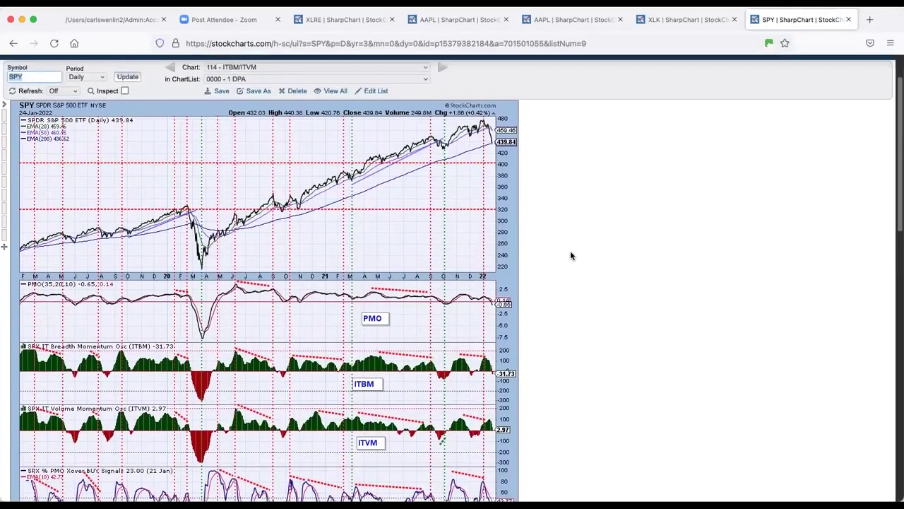
pyautogui.press('Down')
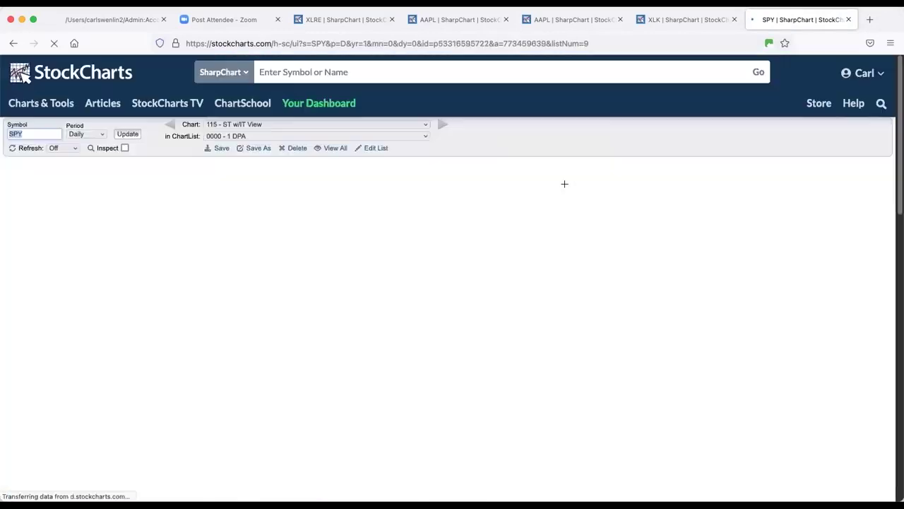
pyautogui.scroll(-4, 631, 217)
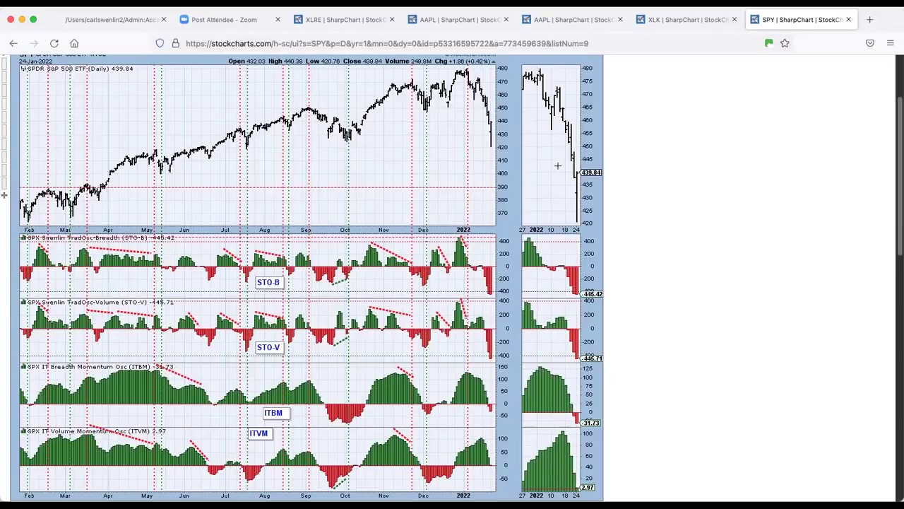
pyautogui.scroll(-1, 635, 172)
# Step: Open the saved chart 210 - UUP - 6-Mo Candle and examine the dollar fund's price and indicator panels
pyautogui.press('Right')
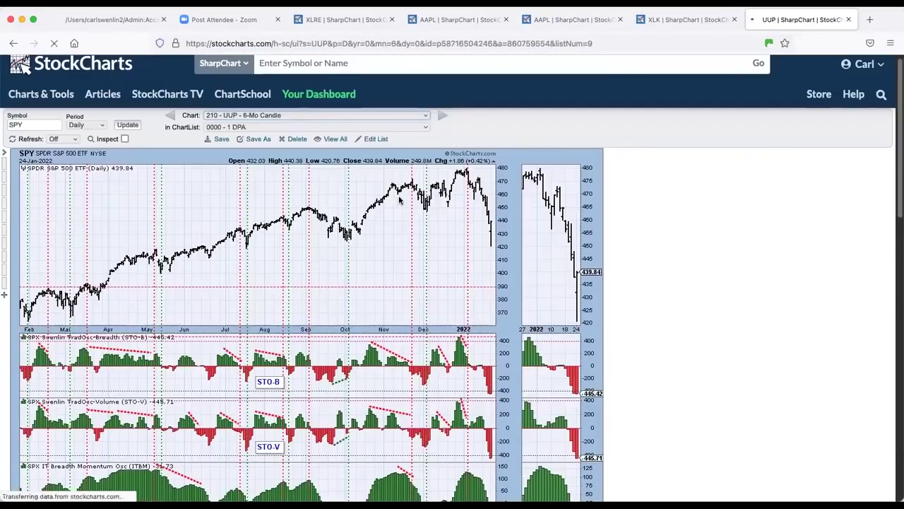
pyautogui.scroll(-2, 518, 198)
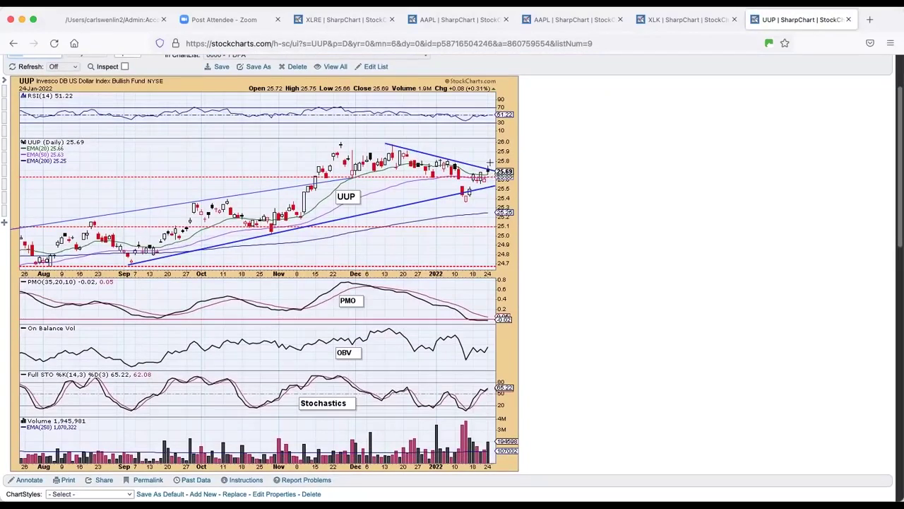
# Step: Review gold with the saved chart 321 - $GOLD - 1-Yr Premium, followed by 320 - GLD - 6-Mo Candlestick
pyautogui.scroll(1, 553, 130)
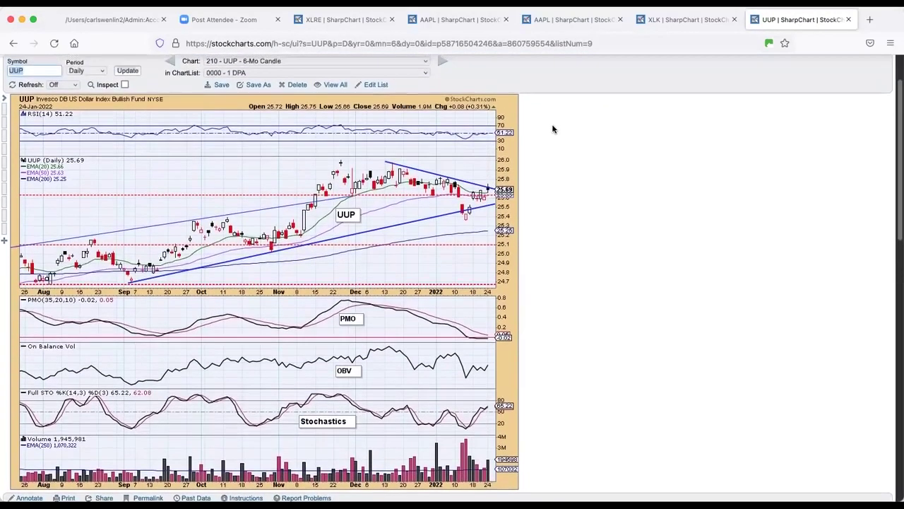
pyautogui.click(414, 60)
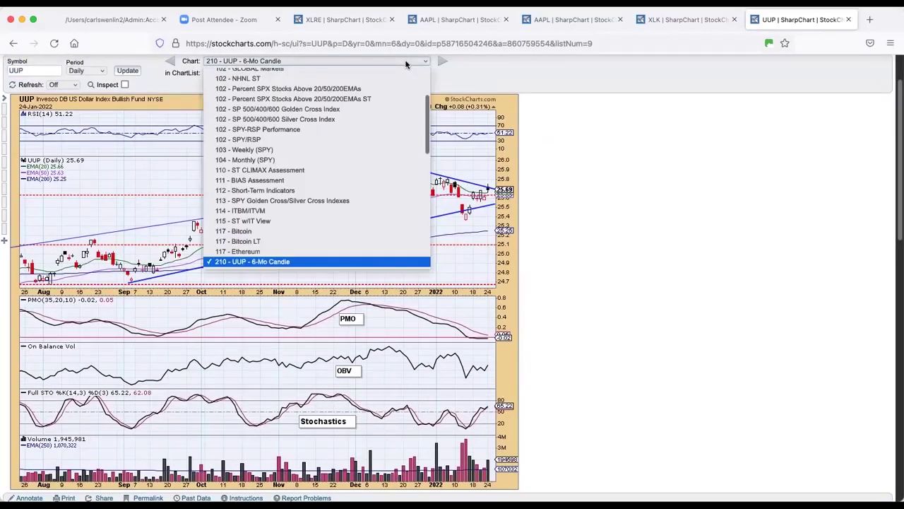
pyautogui.scroll(-3, 390, 163)
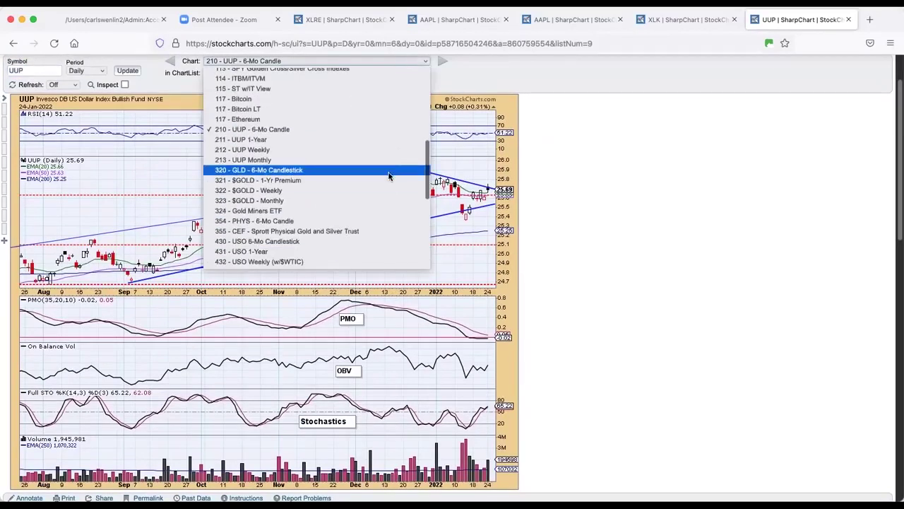
pyautogui.click(387, 178)
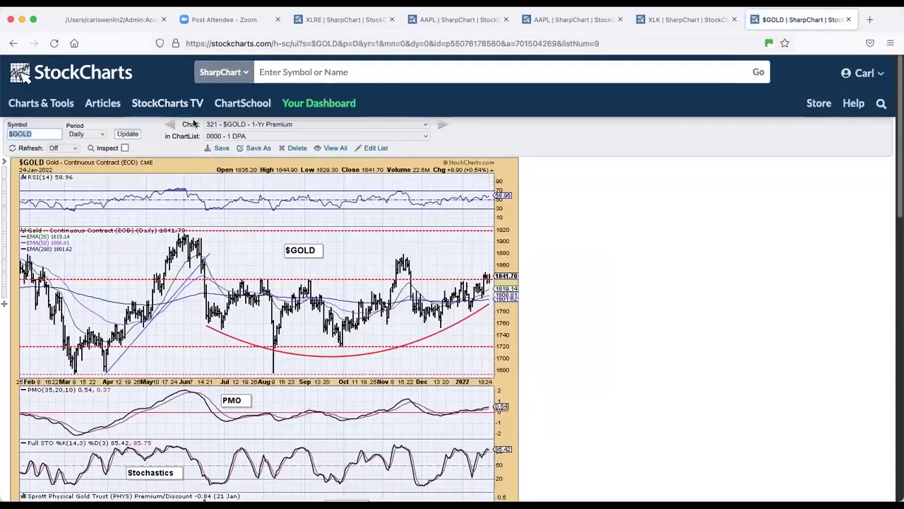
pyautogui.click(170, 124)
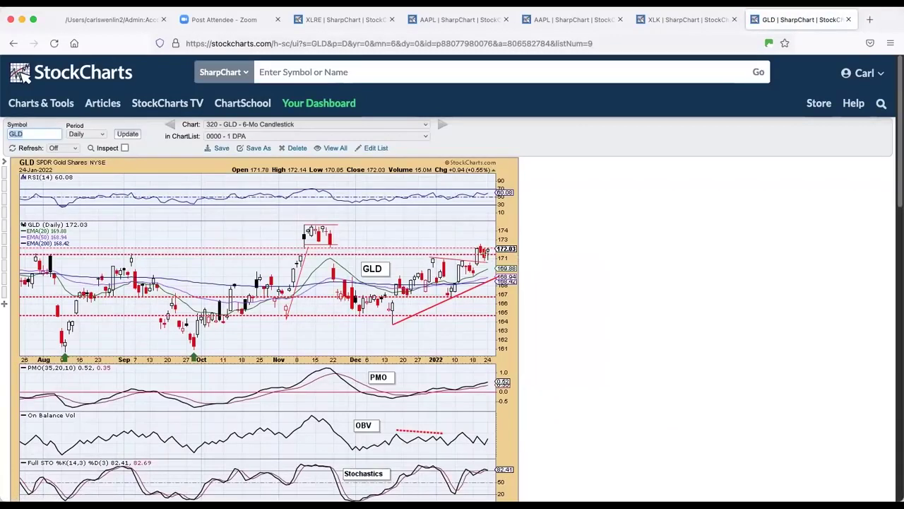
# Step: Review the saved chart 430 - USO 6-Mo Candlestick, followed by the 540 - TLT - 6-Mo Candlestick chart
pyautogui.press('pagedown')
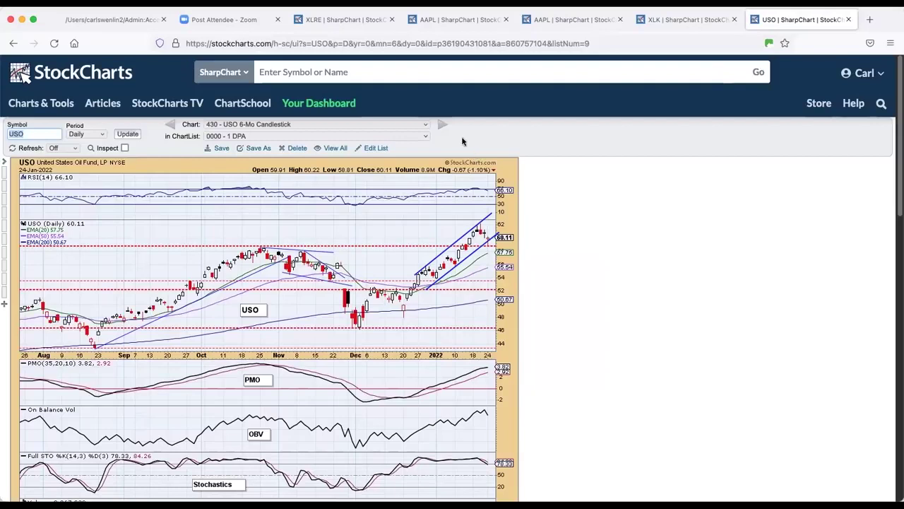
pyautogui.click(416, 125)
pyautogui.scroll(-5, 409, 172)
pyautogui.click(369, 242)
pyautogui.scroll(-1, 369, 243)
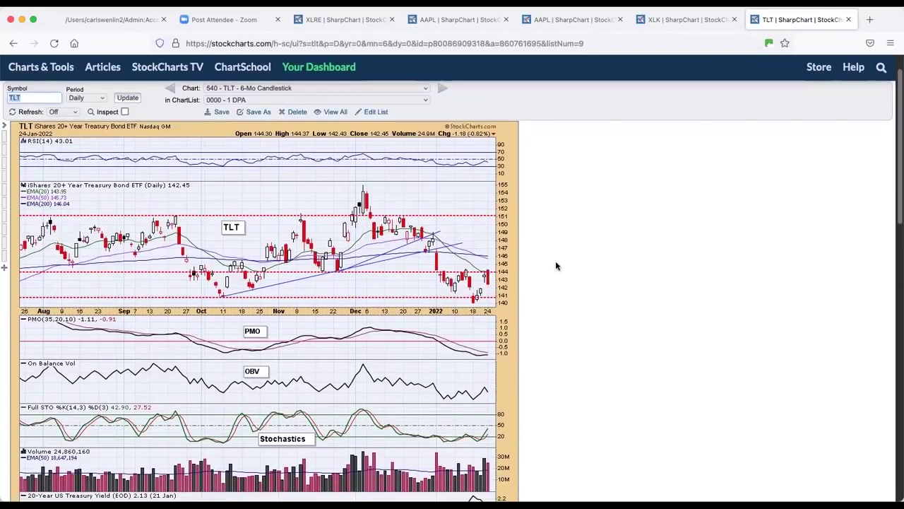
# Step: Open the saved chart 603 - CBOE 10-Year US Treasury Yield and examine the yield's trend
pyautogui.click(406, 87)
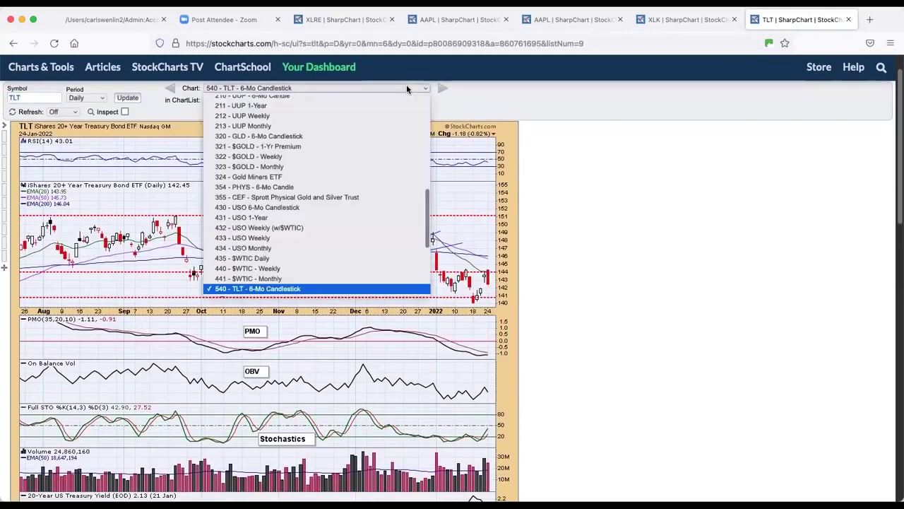
pyautogui.scroll(2, 395, 117)
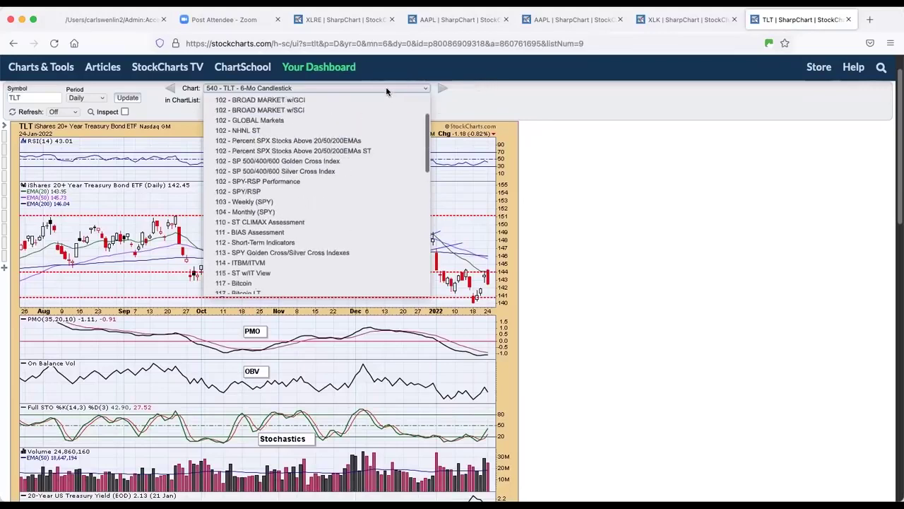
pyautogui.scroll(-10, 368, 226)
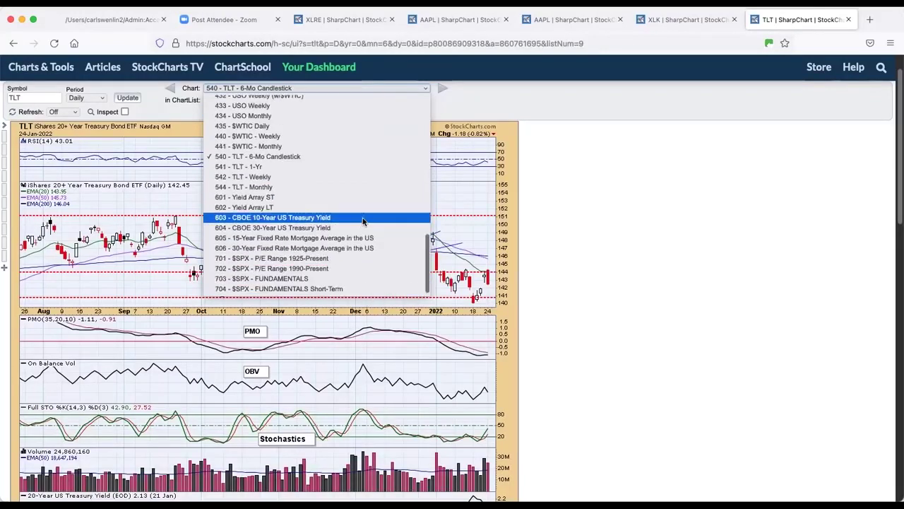
pyautogui.click(361, 220)
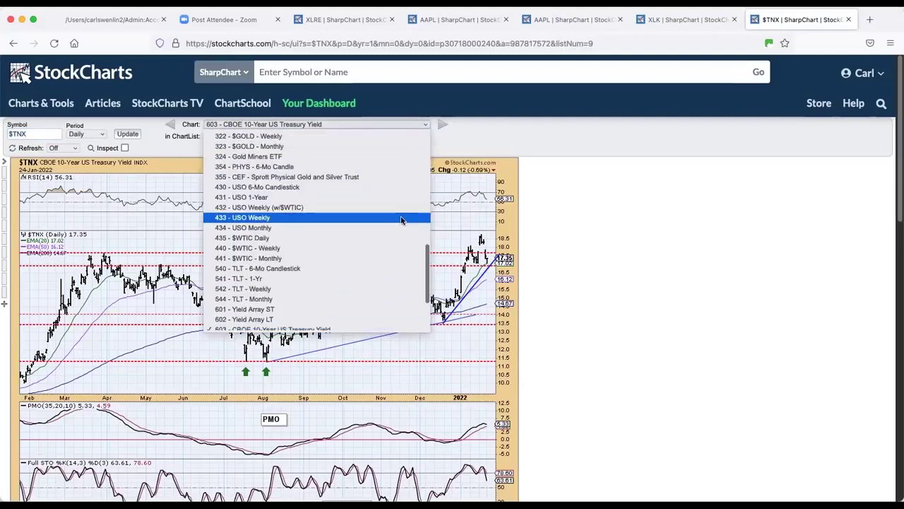
# Step: Open the saved chart 117 - Bitcoin and examine its price pattern, moving averages and PMO
pyautogui.scroll(-3, 395, 297)
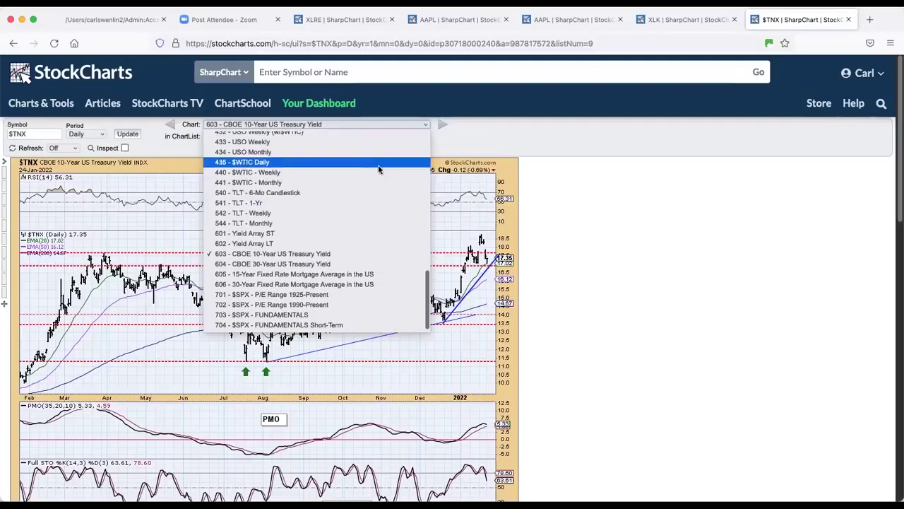
pyautogui.scroll(6, 377, 168)
pyautogui.scroll(6, 369, 238)
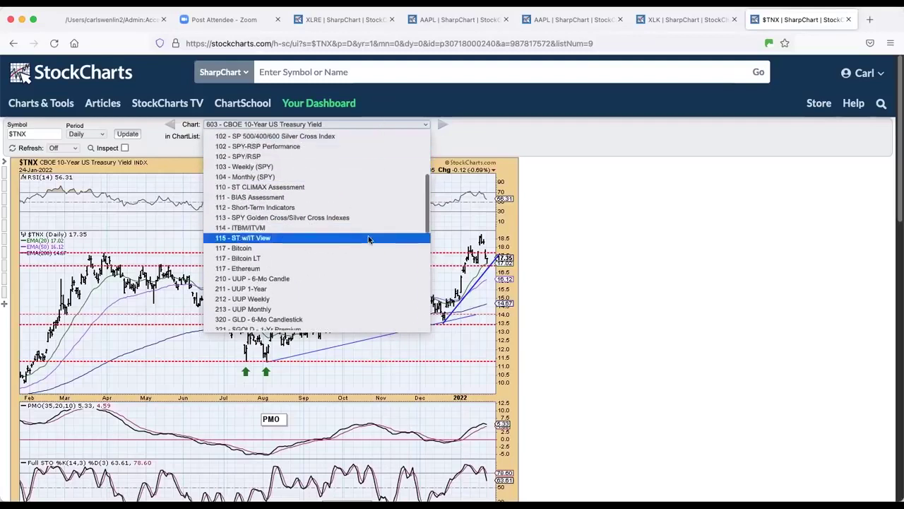
pyautogui.click(364, 248)
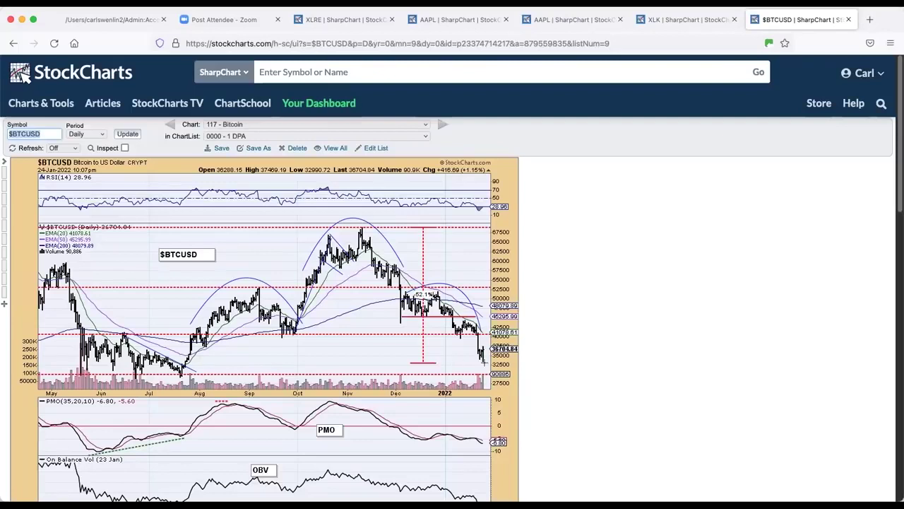
# Step: Compare the saved chart 117 - Bitcoin LT with 117 - Bitcoin, and finish by advancing past Bitcoin LT to the following saved chart
pyautogui.click(442, 126)
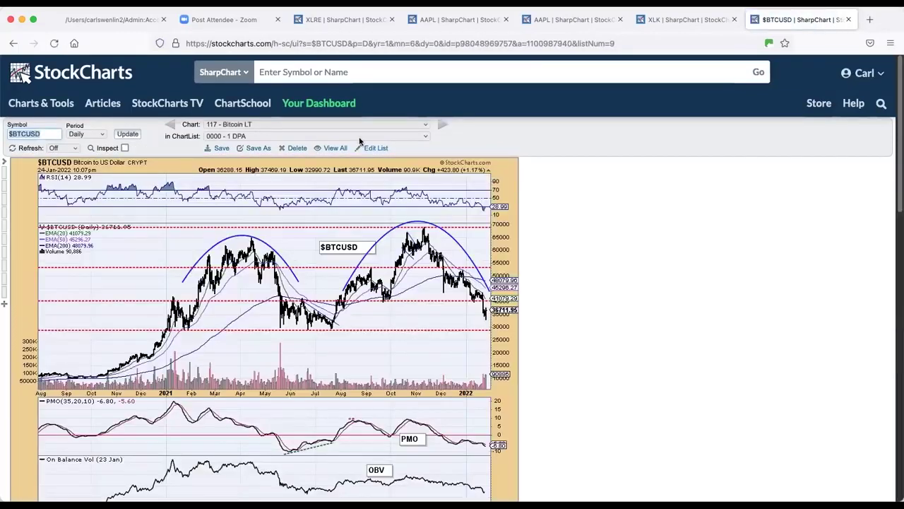
pyautogui.click(174, 126)
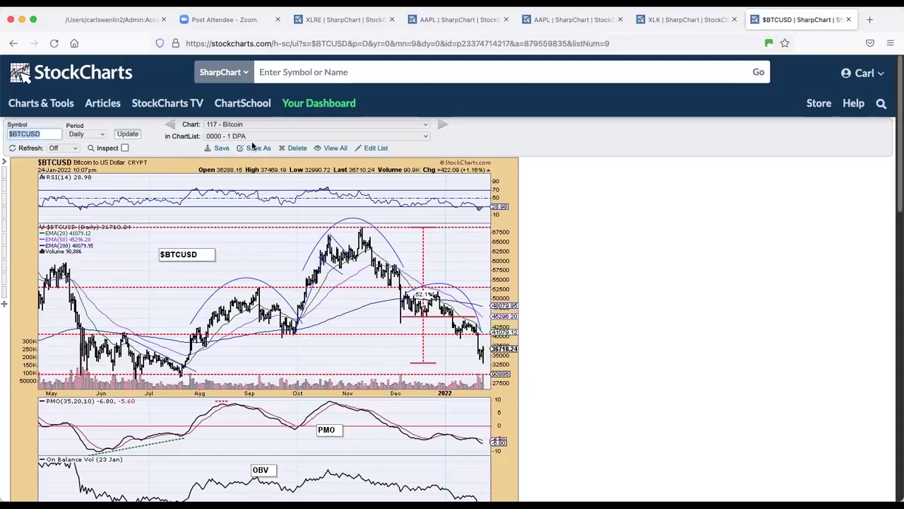
pyautogui.click(441, 125)
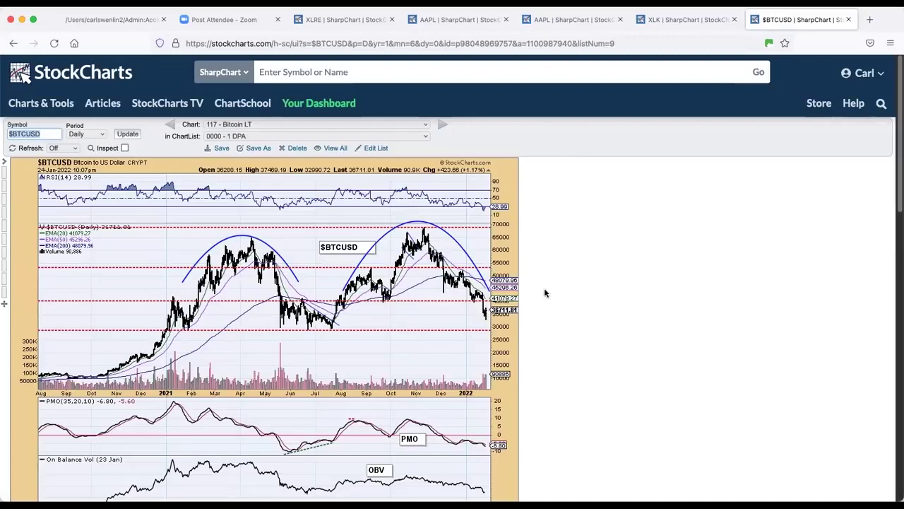
pyautogui.click(442, 126)
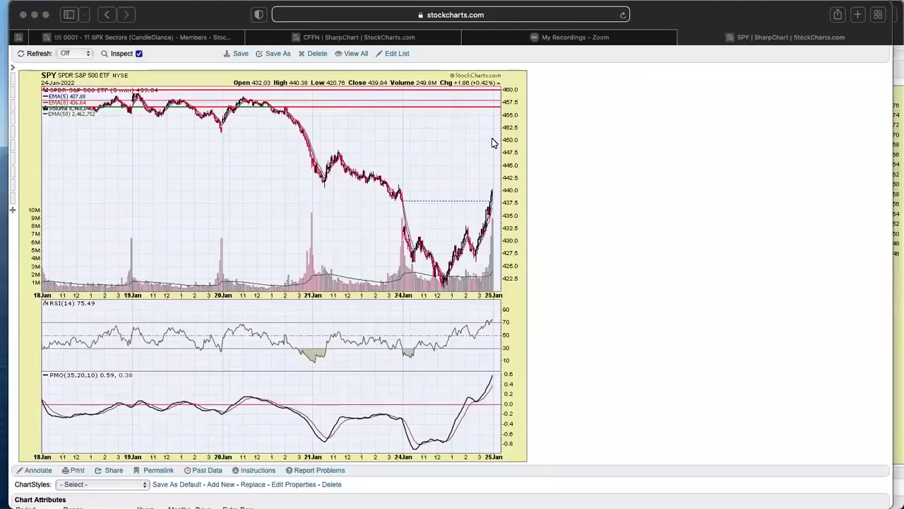
# Step: Leave the five-minute SPY chart for the decisionpoint.com members page and look over its Daily Publications and member links
pyautogui.scroll(2, 535, 92)
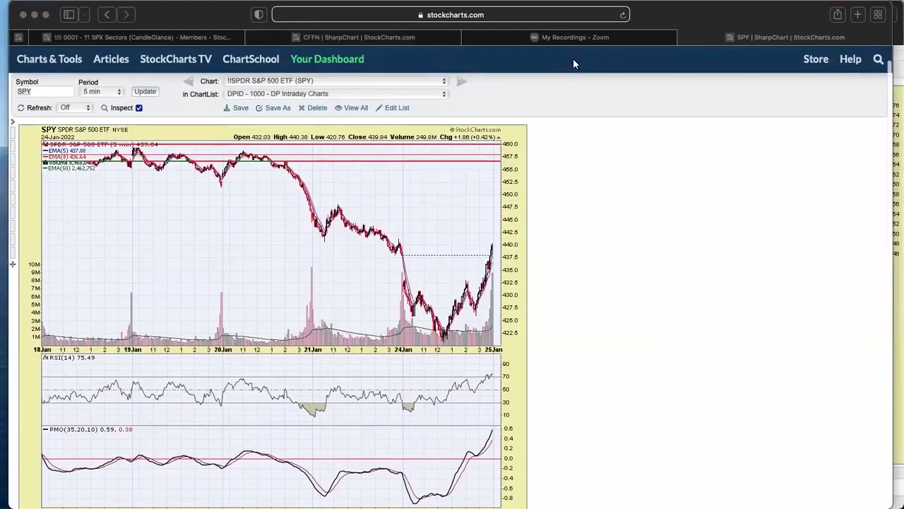
pyautogui.click(569, 15)
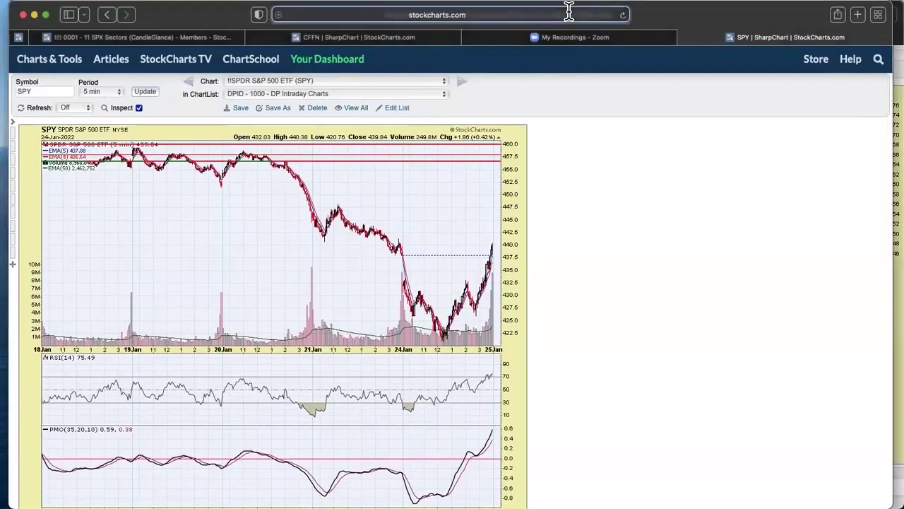
pyautogui.click(343, 88)
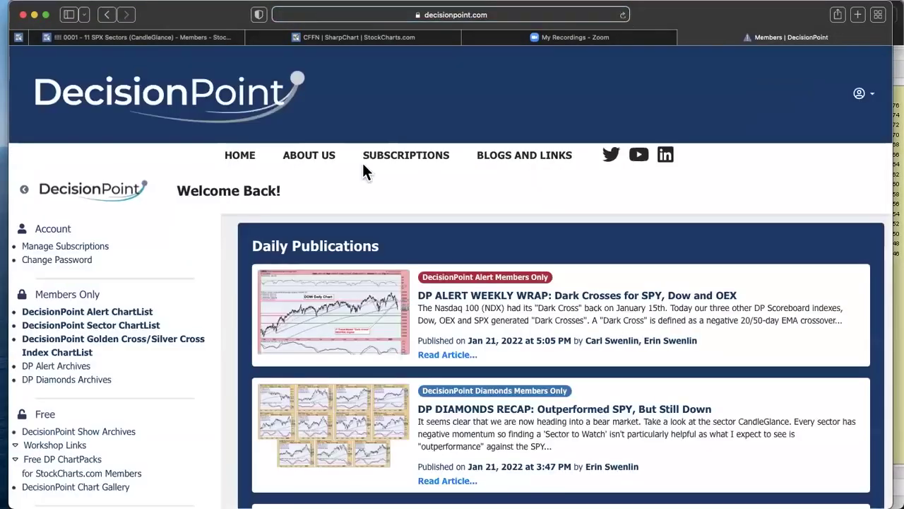
pyautogui.scroll(-1, 438, 156)
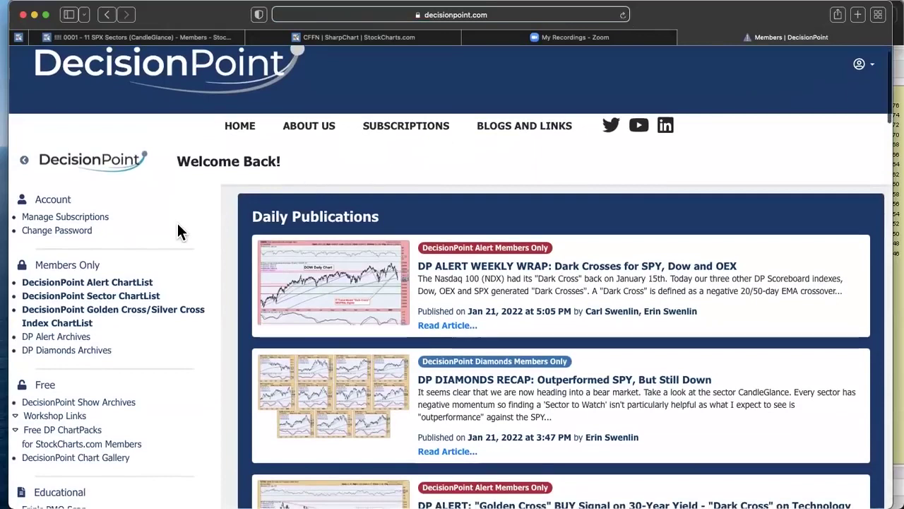
pyautogui.scroll(-3, 176, 226)
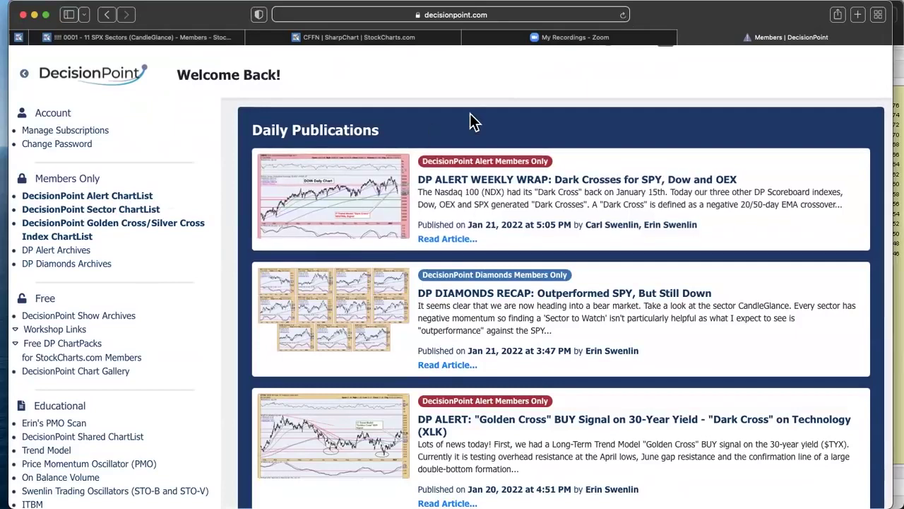
pyautogui.scroll(3, 472, 109)
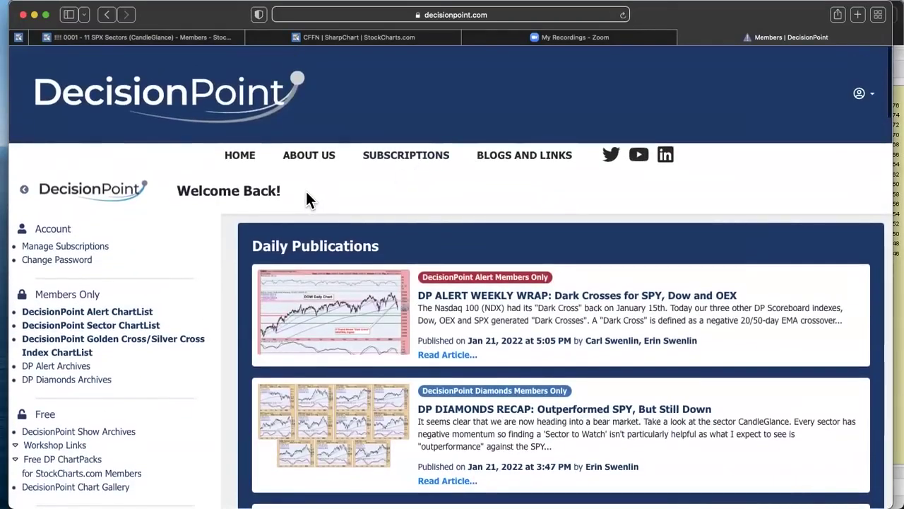
# Step: Switch to the CandleGlance view of the 0001 - 11 SPX Sectors list and open the XLC Communication Services chart from it
pyautogui.click(211, 42)
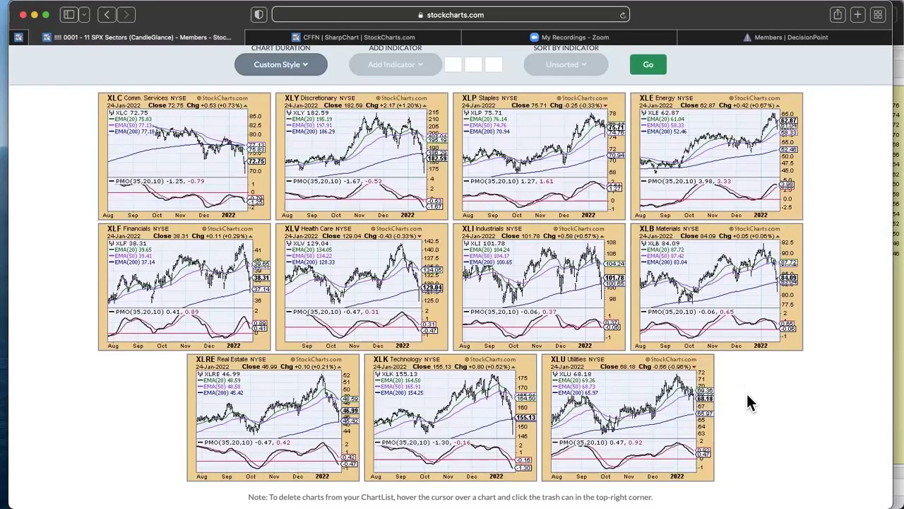
pyautogui.scroll(5, 748, 401)
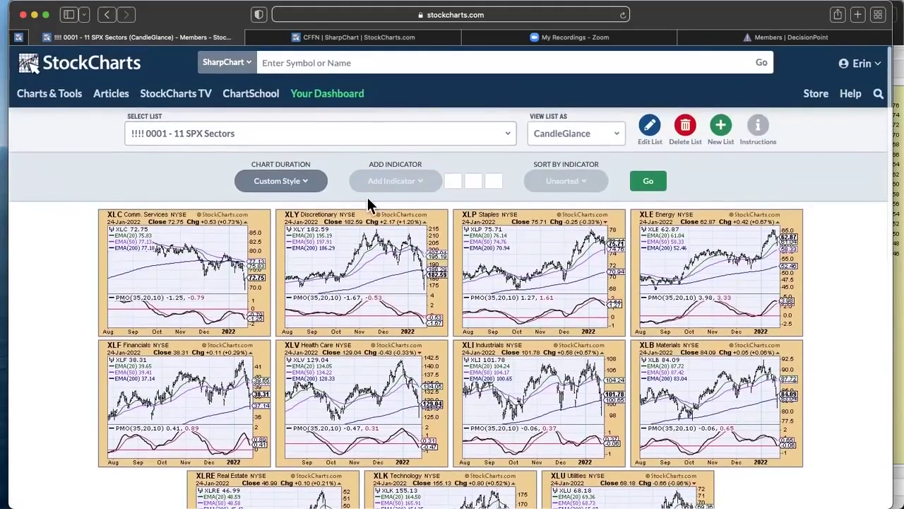
pyautogui.click(224, 254)
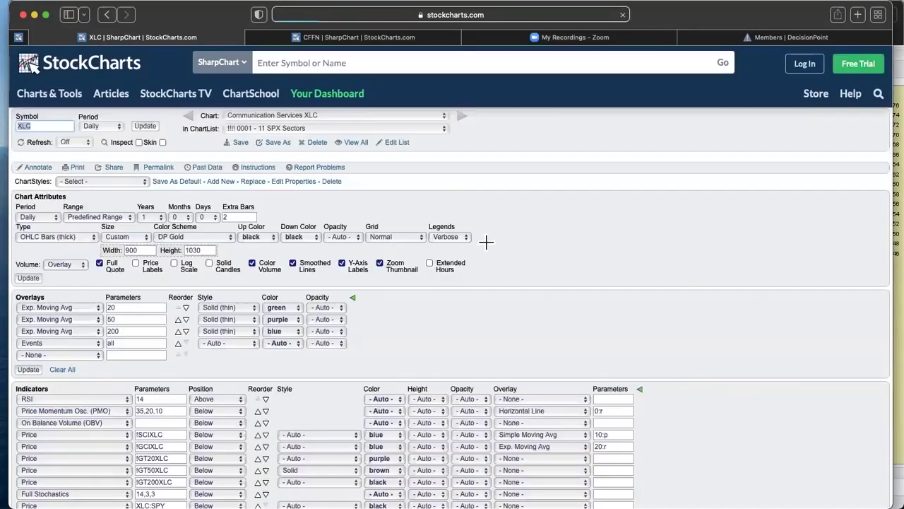
# Step: Examine the XLC chart's price, PMO, OBV, Silver Cross and Golden Cross indexes, stocks above EMAs, Stochastics and relative strength versus SPY
pyautogui.scroll(-3, 569, 235)
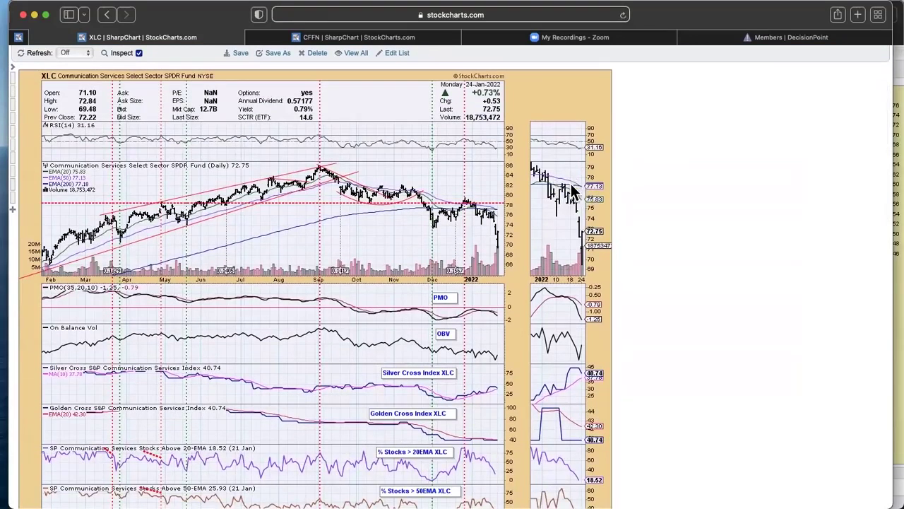
pyautogui.scroll(-3, 590, 196)
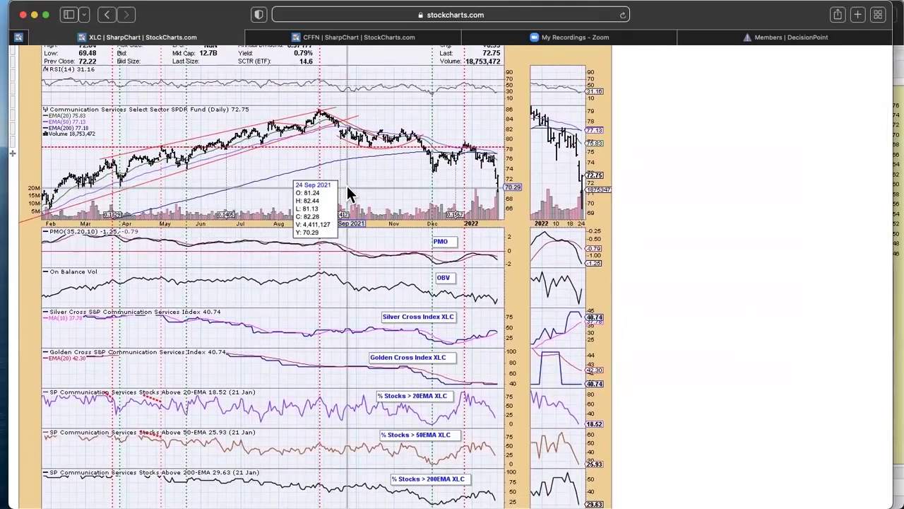
pyautogui.scroll(-3, 347, 189)
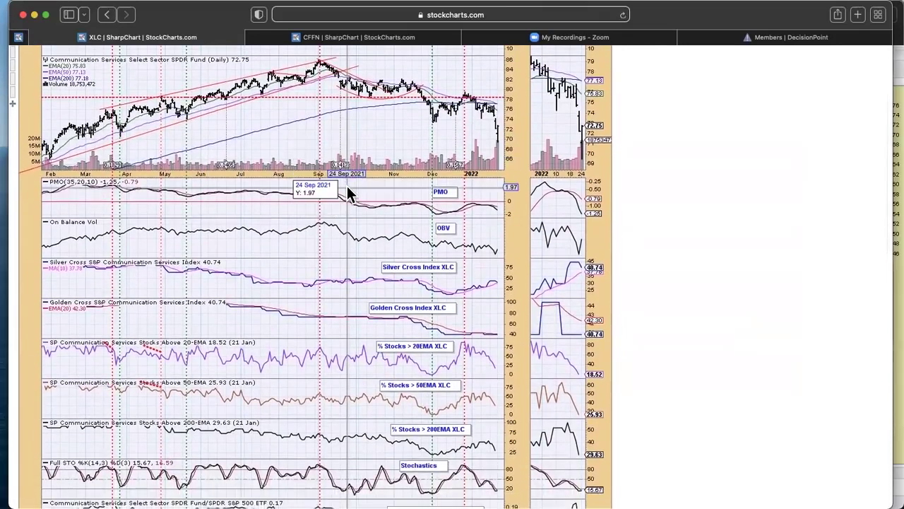
pyautogui.scroll(3, 347, 192)
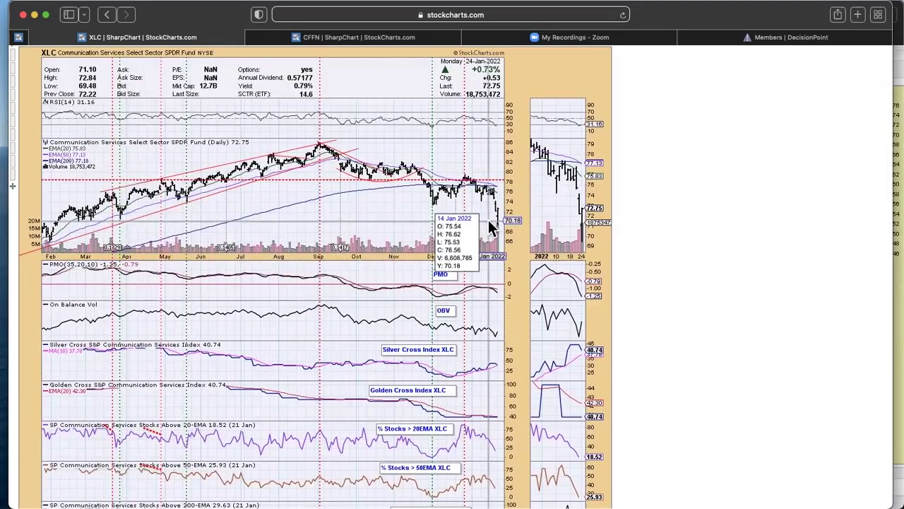
pyautogui.scroll(-3, 501, 343)
pyautogui.scroll(-2, 569, 377)
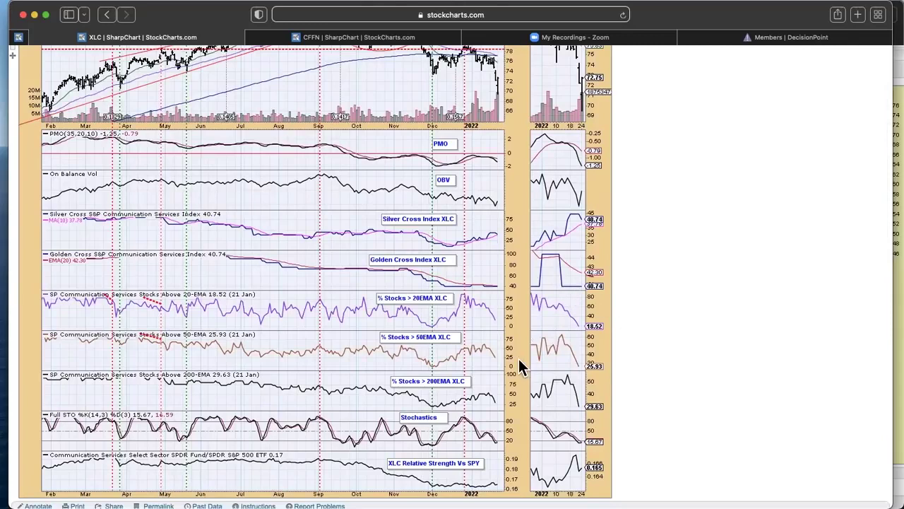
pyautogui.scroll(5, 518, 359)
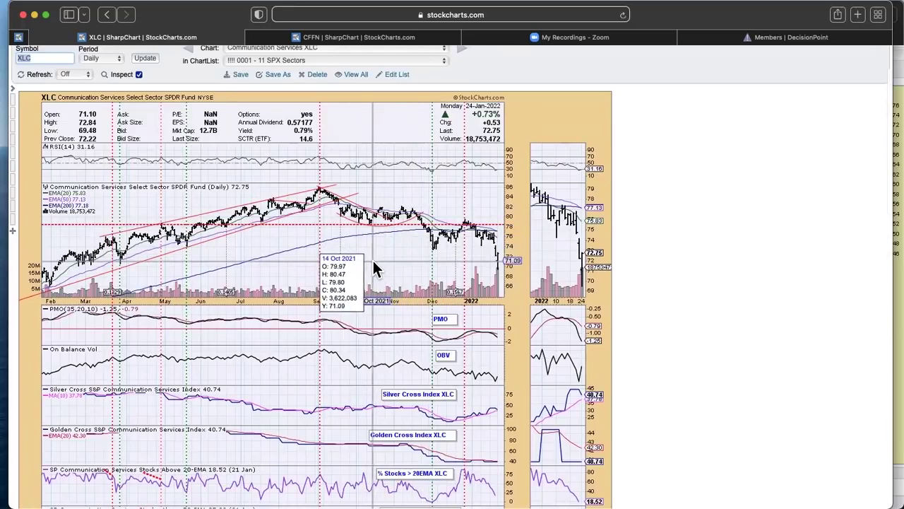
pyautogui.scroll(2, 371, 263)
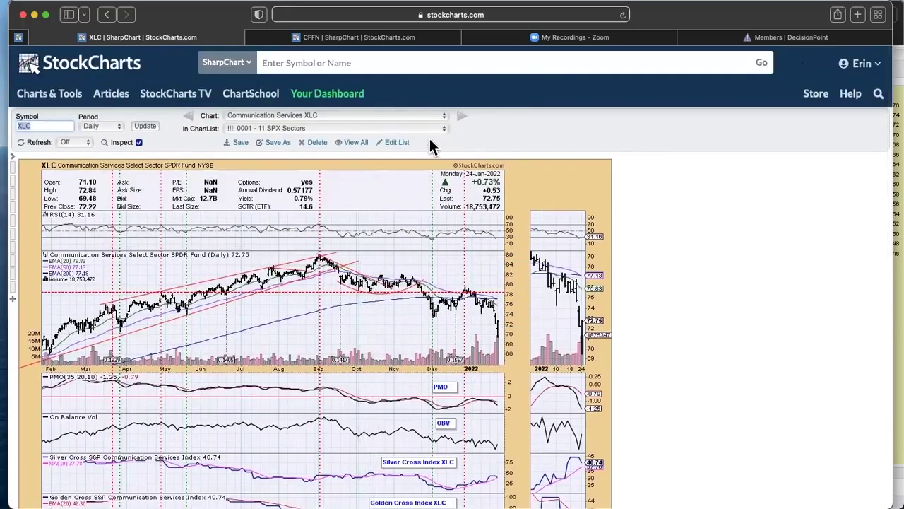
# Step: Go to the StockCharts member dashboard and open the Industry Summary from the member tools
pyautogui.click(342, 94)
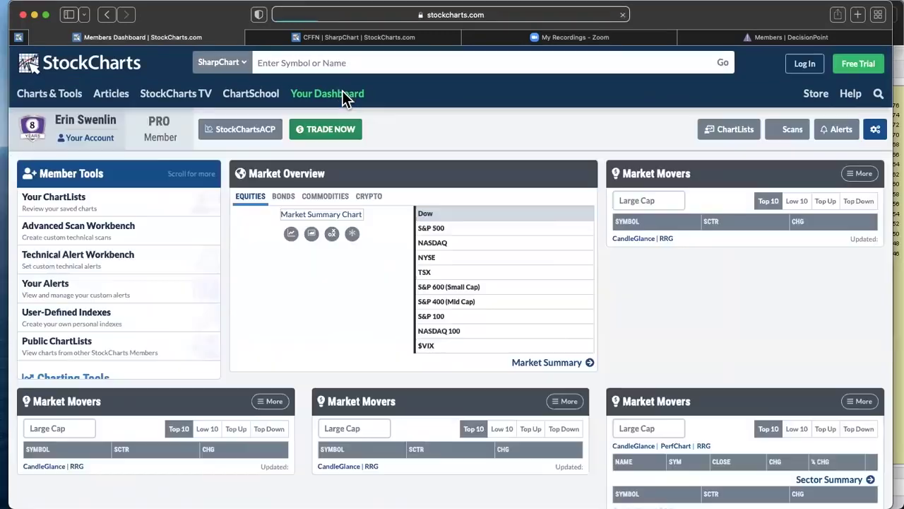
pyautogui.scroll(-1, 488, 127)
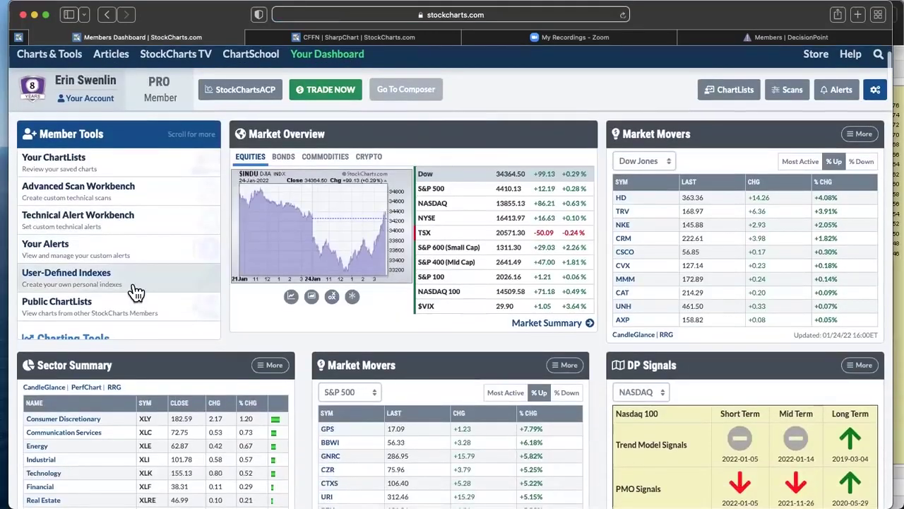
pyautogui.scroll(-3, 141, 291)
pyautogui.scroll(-10, 137, 291)
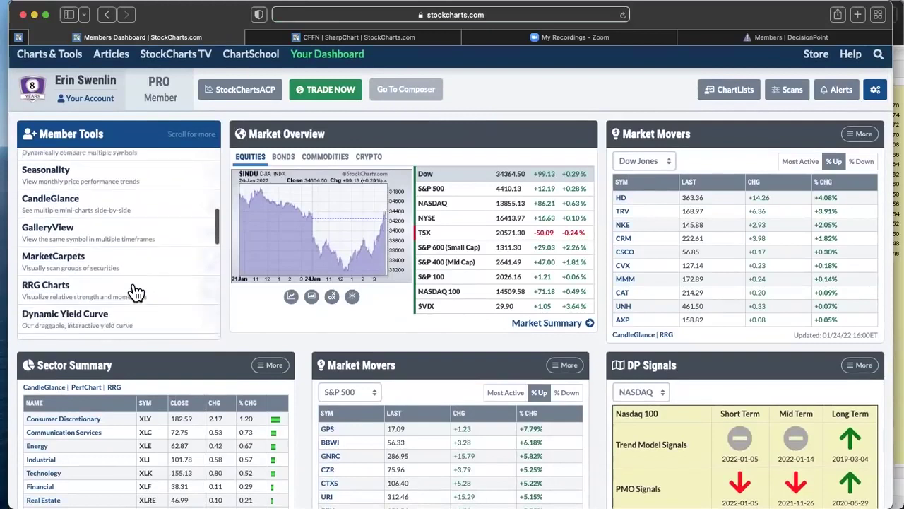
pyautogui.scroll(-2, 136, 292)
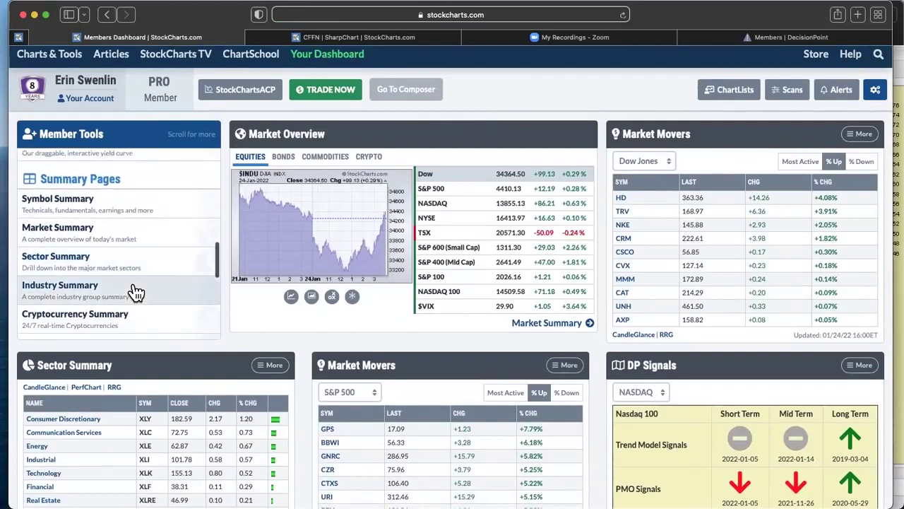
pyautogui.click(185, 291)
# Step: View the Communication Services industry group charts, from Media Agencies and Broadcasting through Internet and Publishing to Mobile Telecommunications
pyautogui.scroll(-3, 451, 220)
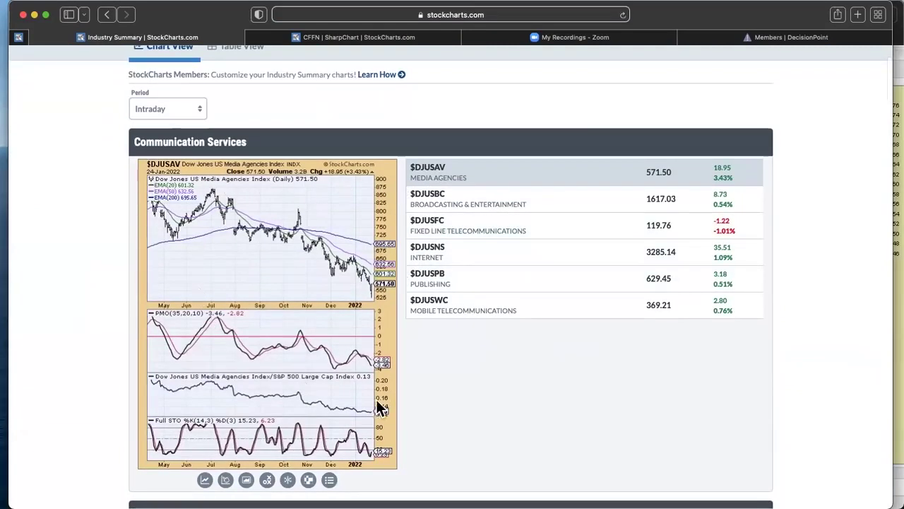
pyautogui.scroll(-1, 460, 386)
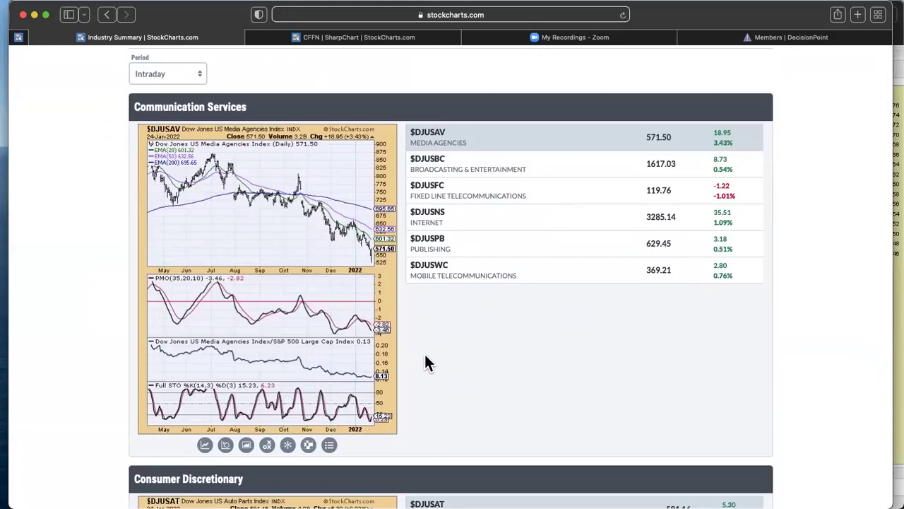
pyautogui.scroll(1, 429, 341)
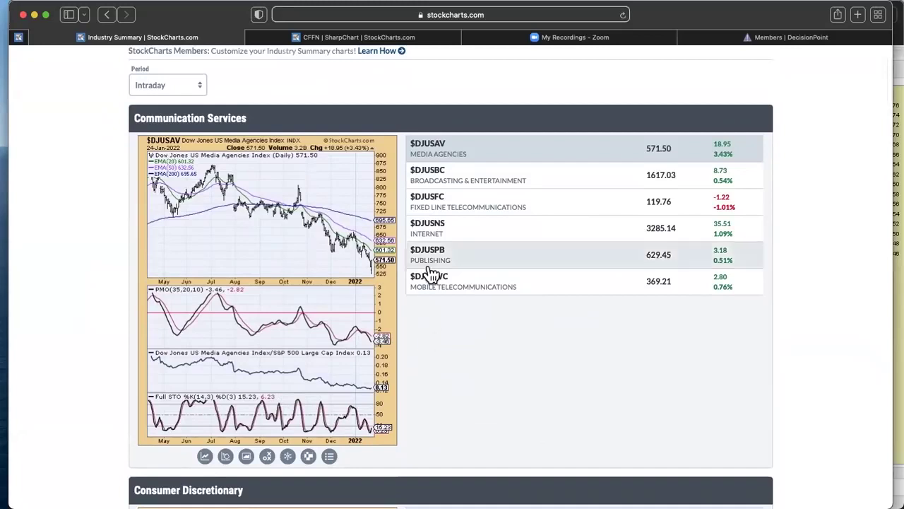
pyautogui.click(484, 177)
pyautogui.click(486, 205)
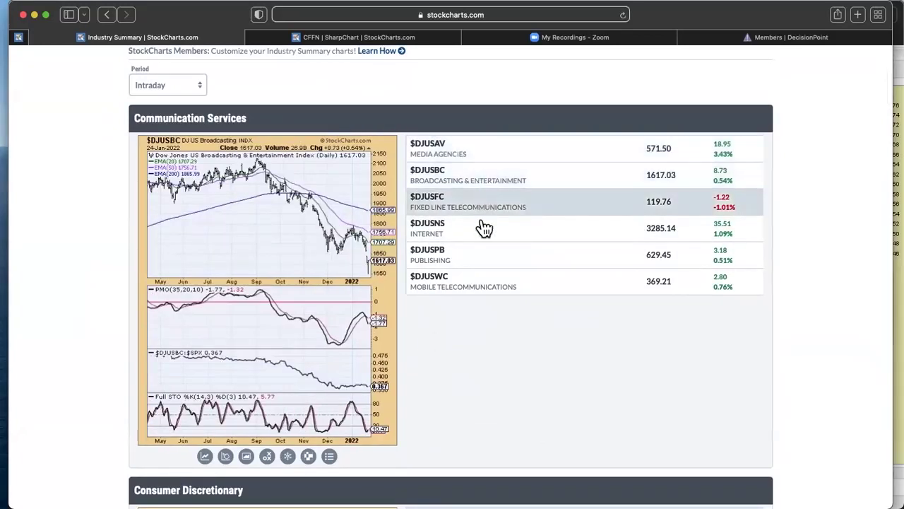
pyautogui.click(485, 228)
pyautogui.click(484, 260)
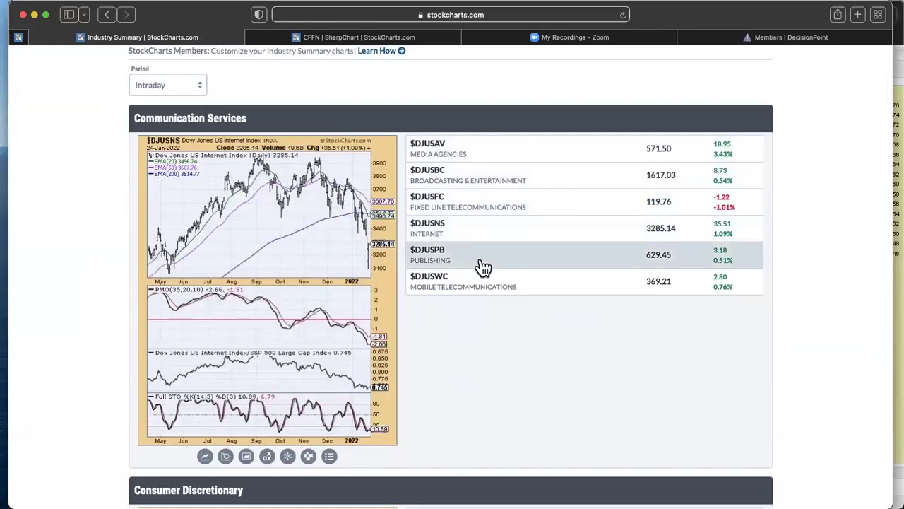
pyautogui.click(481, 284)
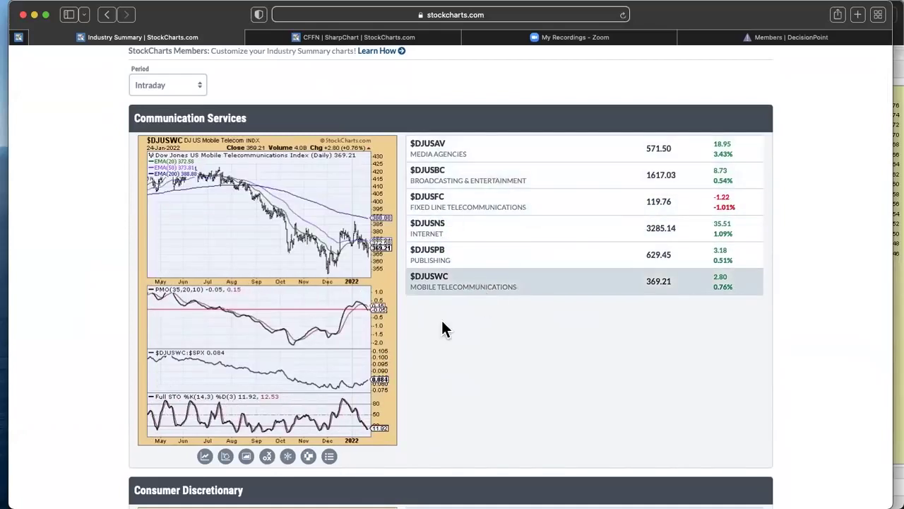
# Step: Go through the Consumer Staples industry group charts one by one, from Personal Products and Brewers to Tobacco and Distillers & Vintners
pyautogui.scroll(-8, 453, 376)
pyautogui.scroll(-10, 453, 382)
pyautogui.scroll(-6, 360, 367)
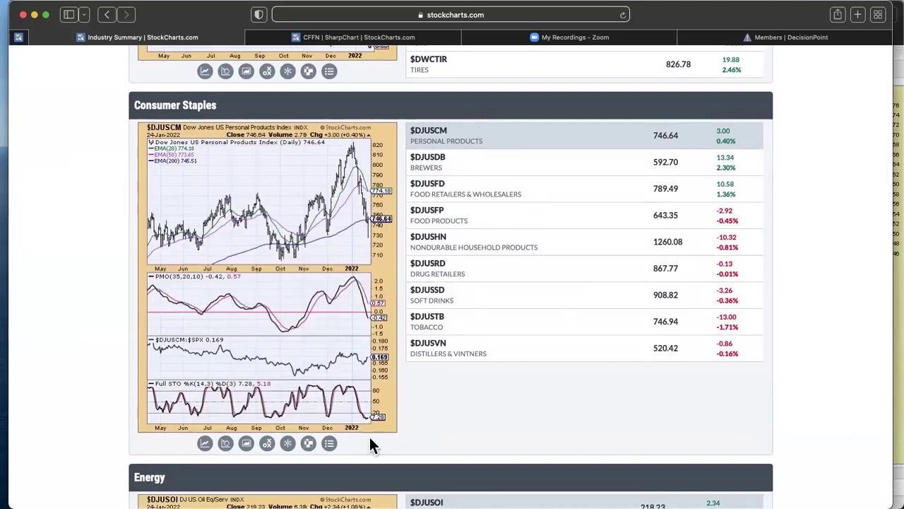
pyautogui.click(421, 161)
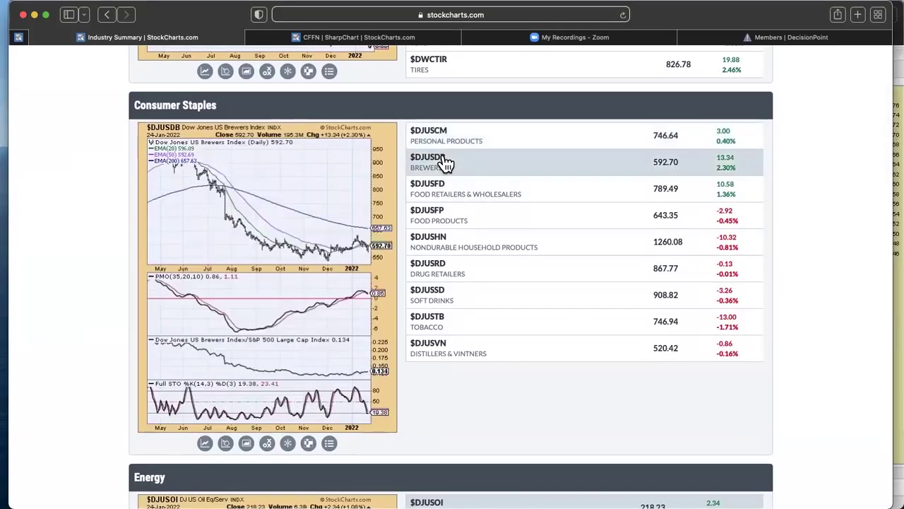
pyautogui.click(460, 194)
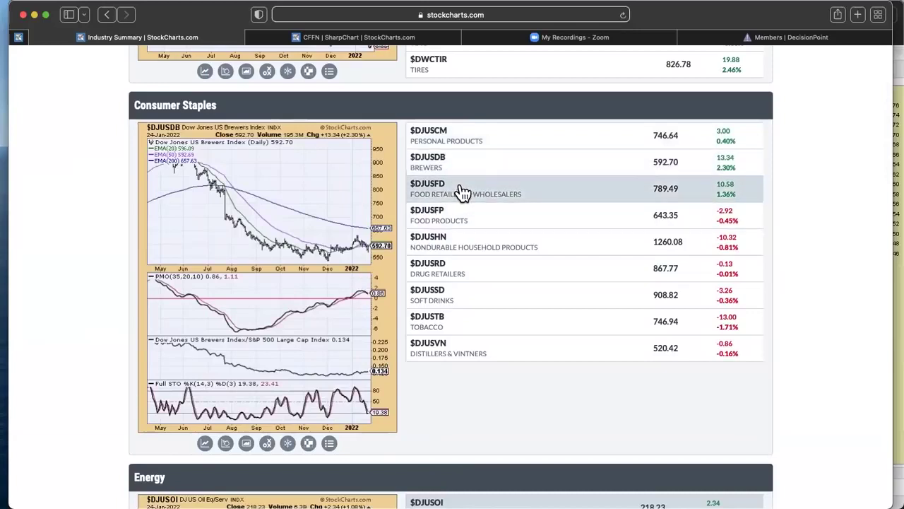
pyautogui.click(459, 222)
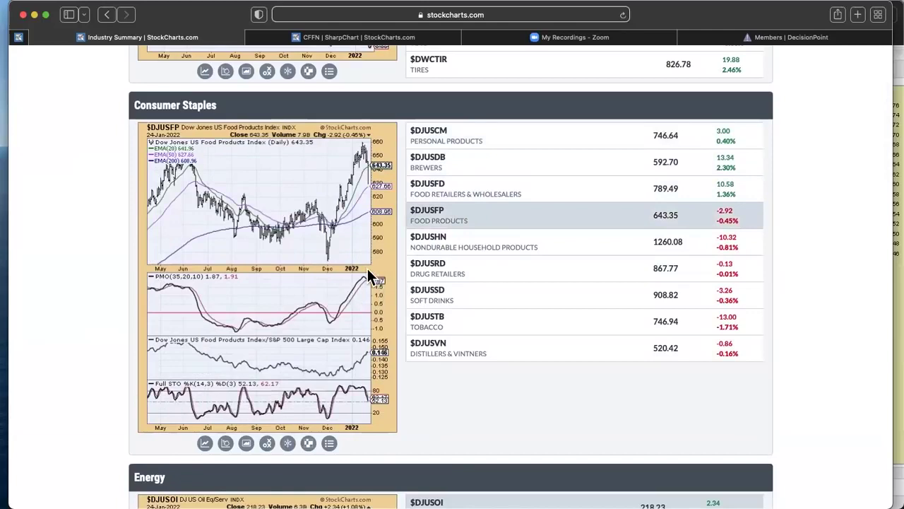
pyautogui.click(460, 249)
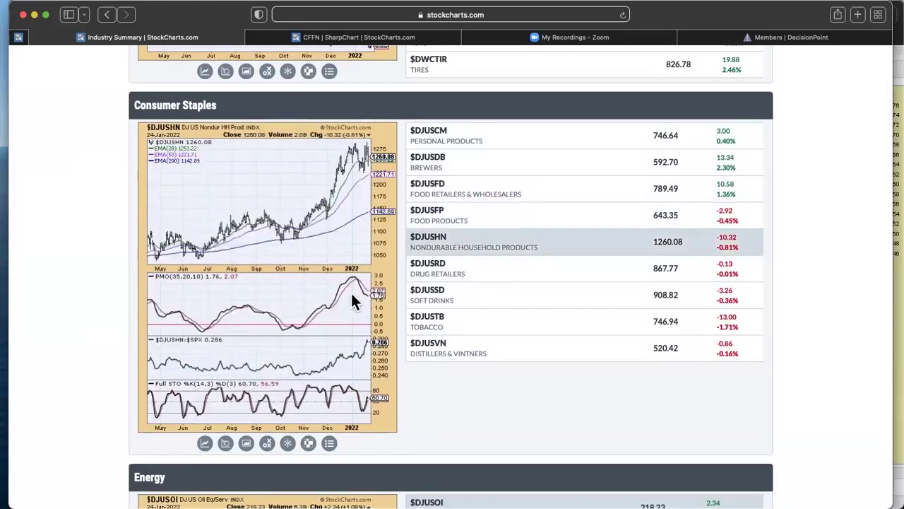
pyautogui.click(442, 274)
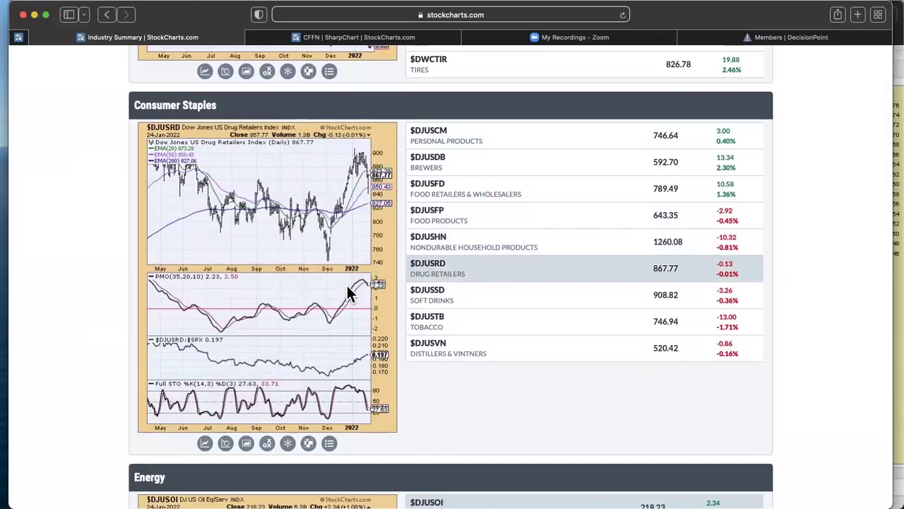
pyautogui.click(456, 300)
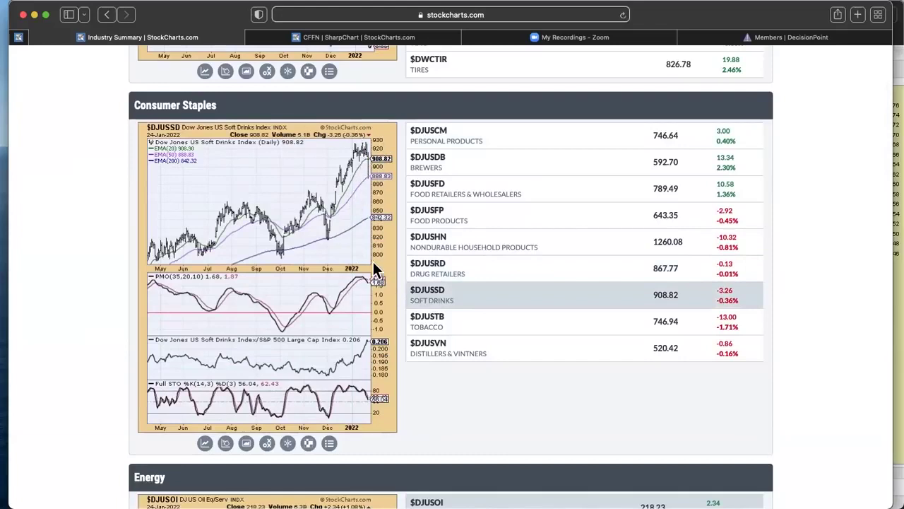
pyautogui.click(460, 331)
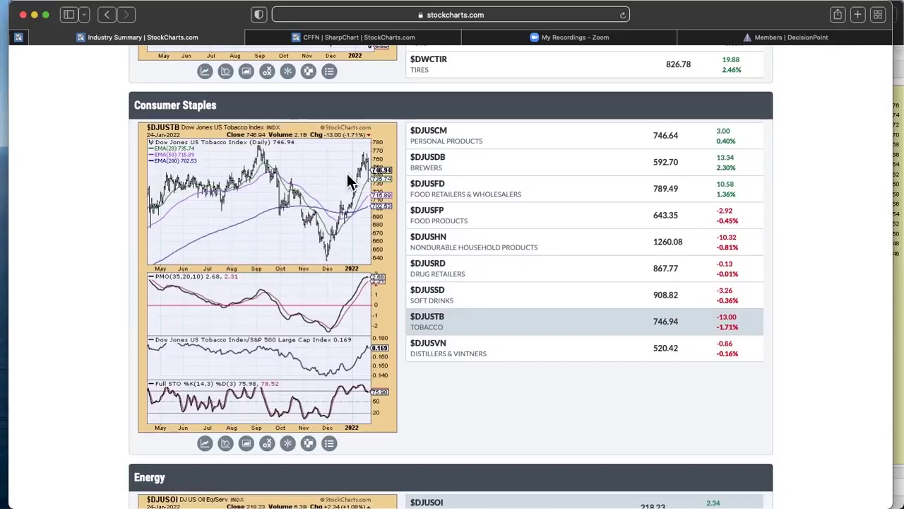
pyautogui.click(500, 355)
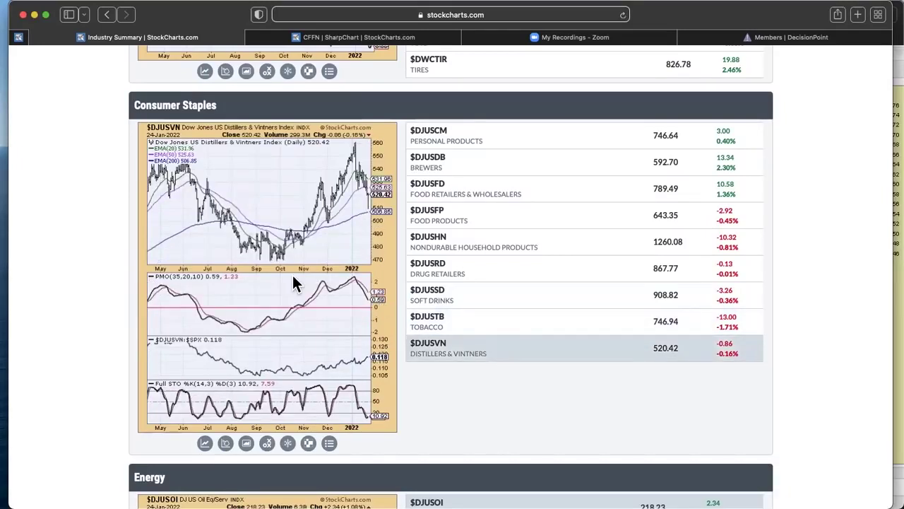
# Step: Review the Energy industry group charts for Oil Equipment & Services, Integrated Oil & Gas, Exploration & Production, Pipelines and Coal
pyautogui.scroll(-2, 292, 274)
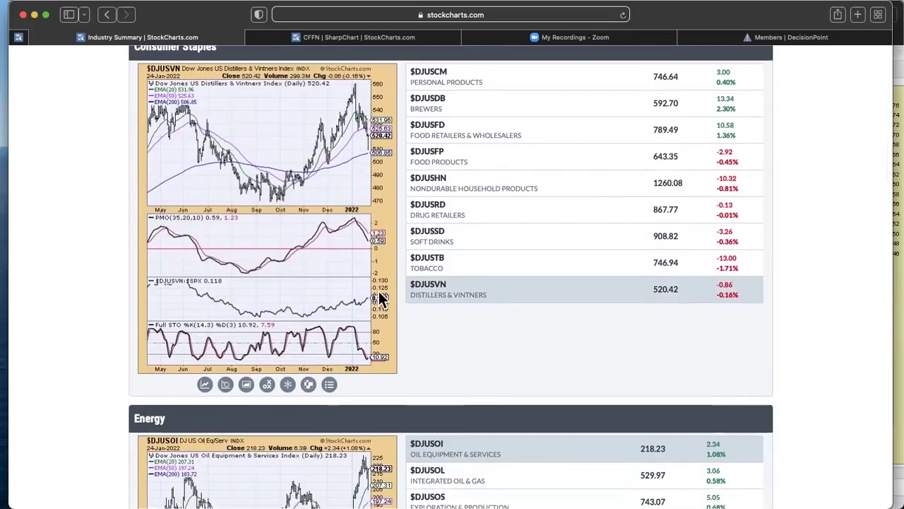
pyautogui.scroll(-5, 377, 293)
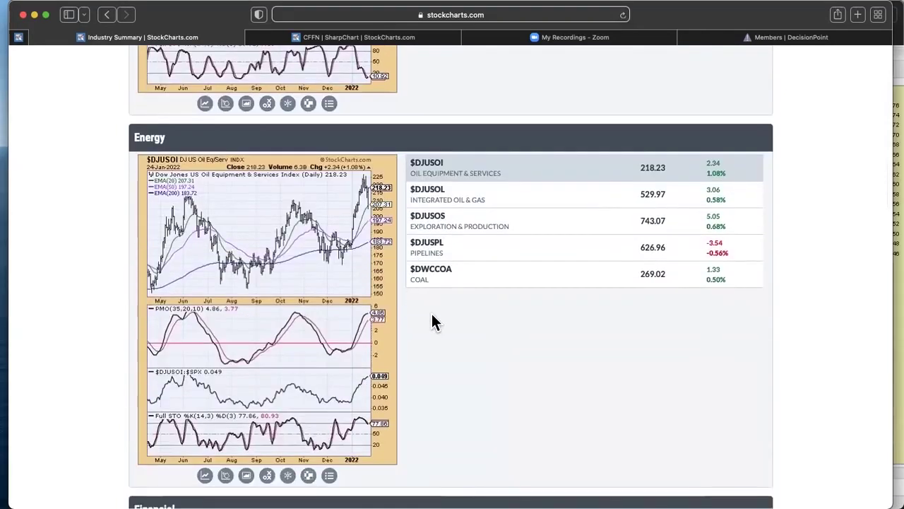
pyautogui.scroll(-1, 432, 319)
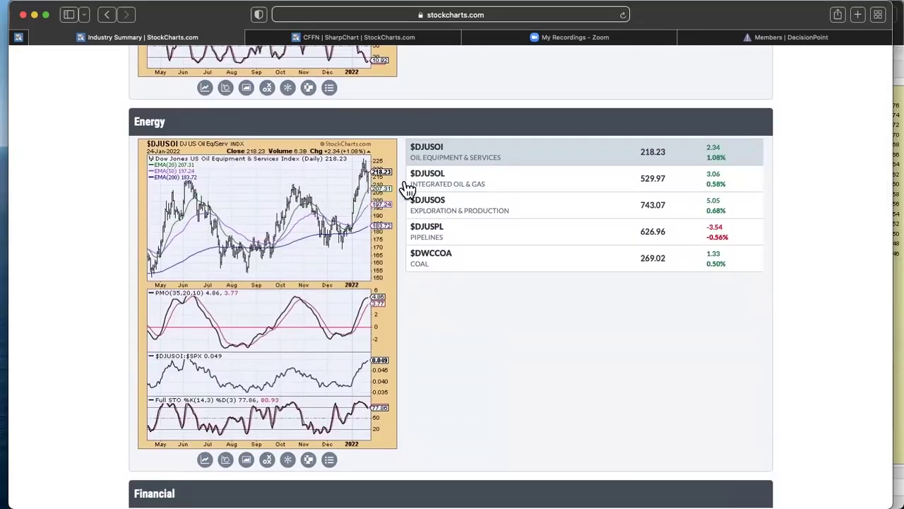
pyautogui.click(497, 182)
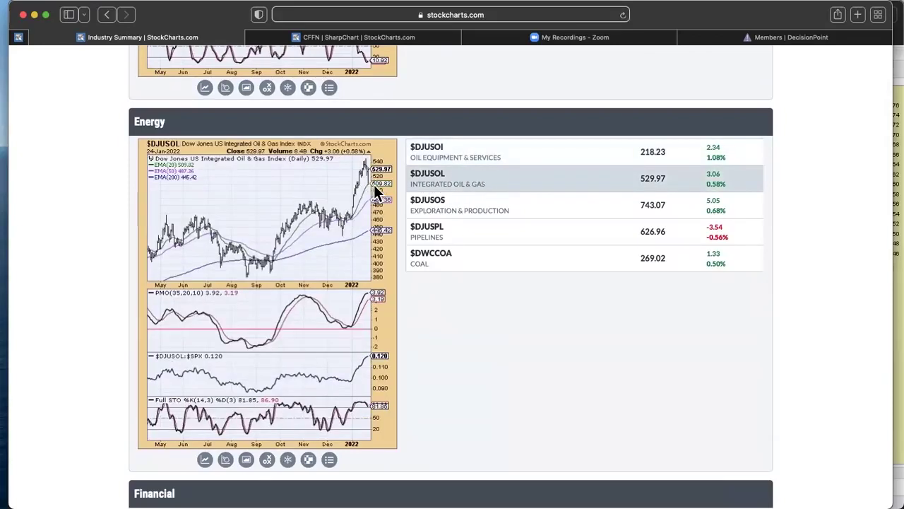
pyautogui.click(518, 209)
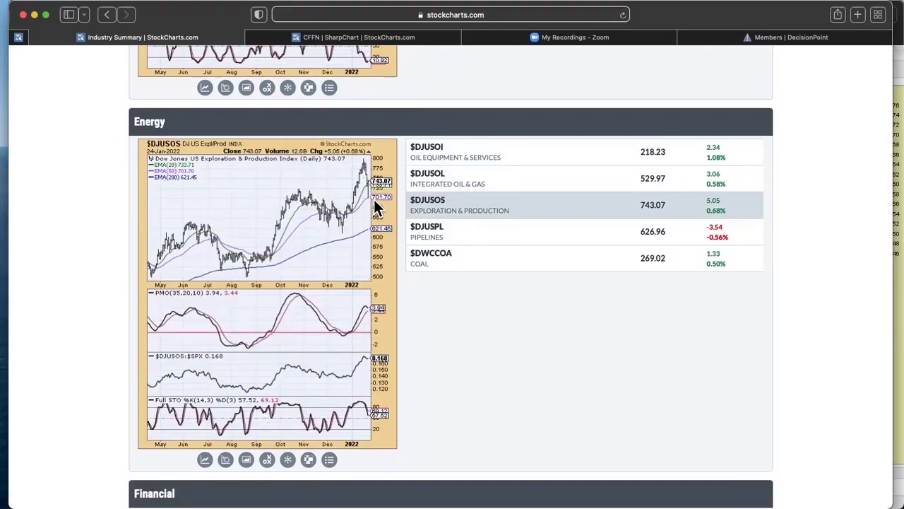
pyautogui.click(495, 235)
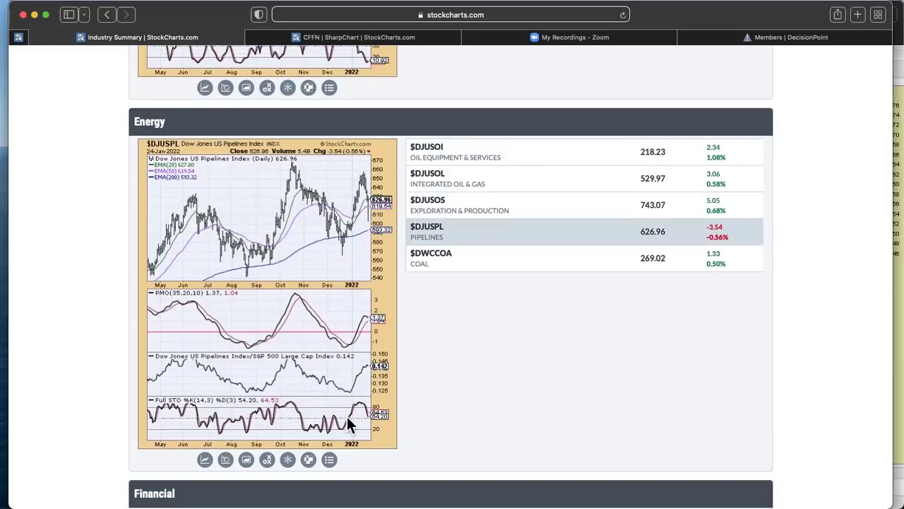
pyautogui.click(481, 262)
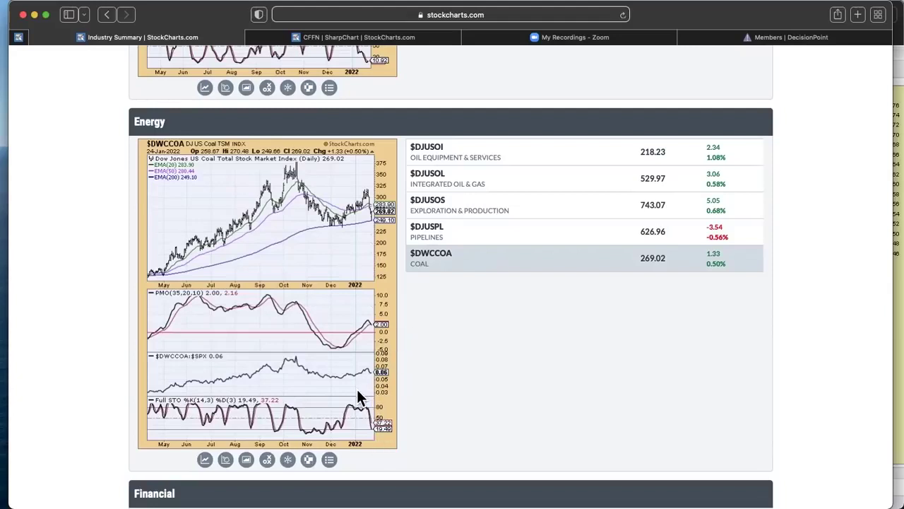
# Step: Look over the Financial industry groups and bring up the Banks chart ($DJUSBK)
pyautogui.scroll(-5, 445, 306)
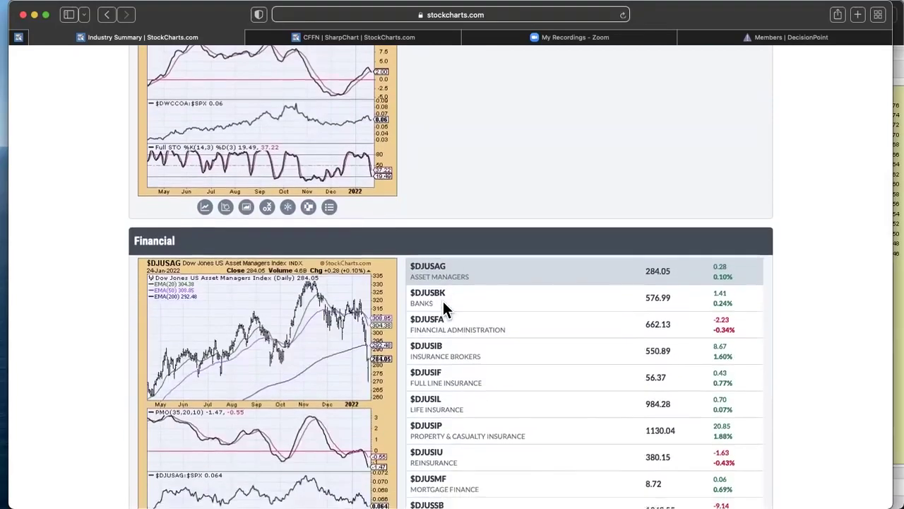
pyautogui.scroll(-5, 442, 301)
pyautogui.scroll(2, 443, 300)
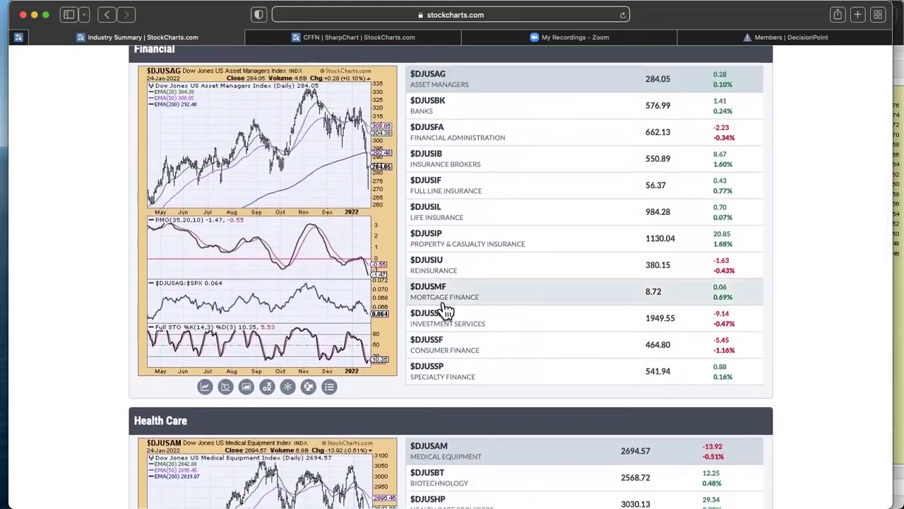
pyautogui.scroll(3, 445, 297)
pyautogui.click(456, 192)
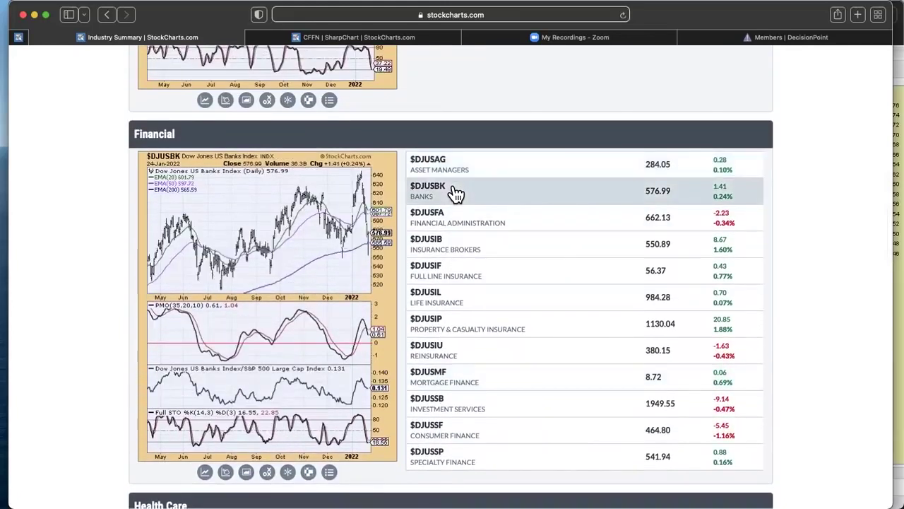
pyautogui.scroll(-3, 508, 228)
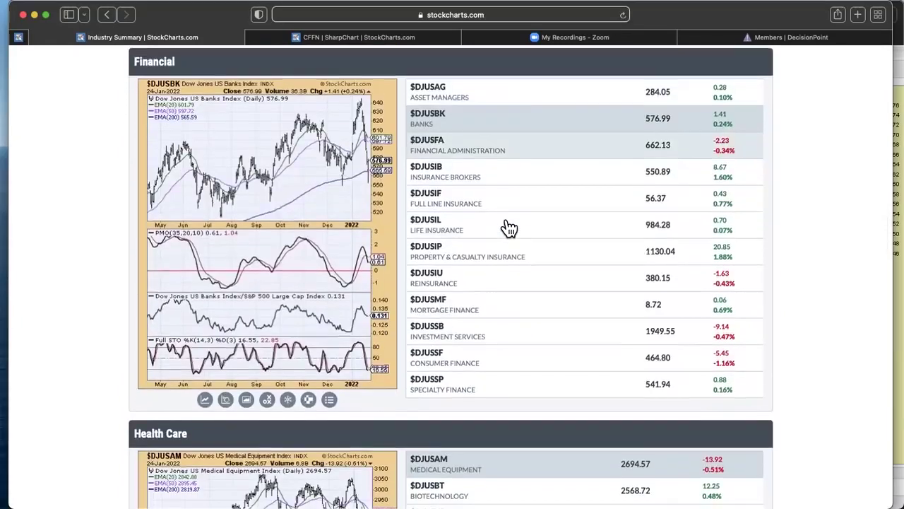
# Step: Examine the Health Care industry groups, including the Pharmaceuticals ($DJUSPR) and Medical Equipment ($DJUSAM) charts
pyautogui.scroll(-5, 508, 228)
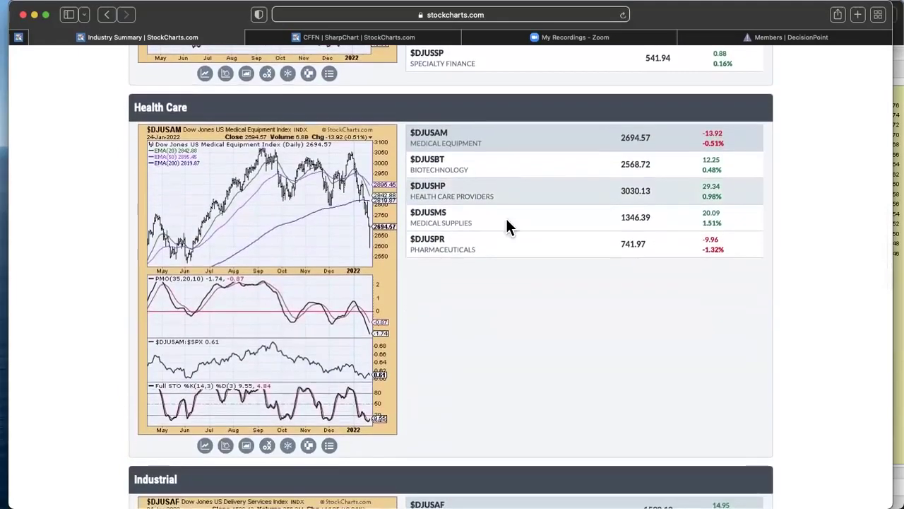
pyautogui.press('super+equal')
pyautogui.press('super+equal')
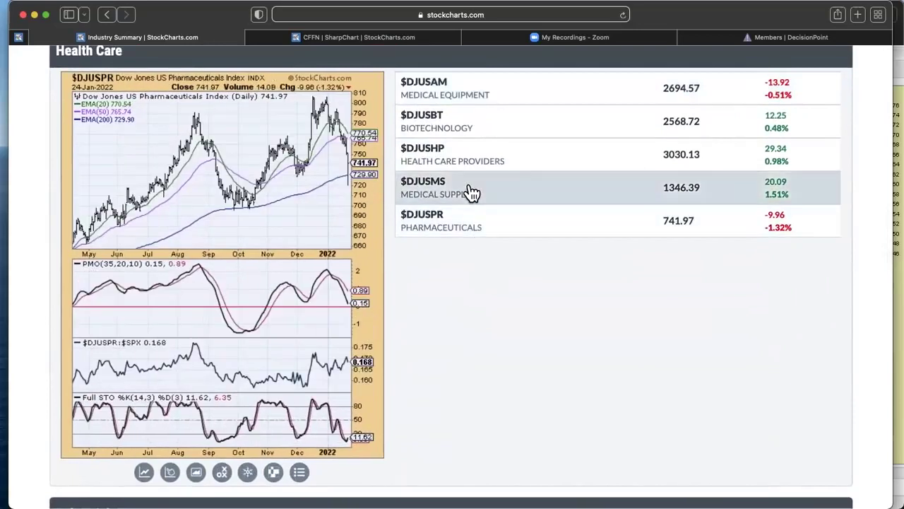
pyautogui.moveTo(472, 193)
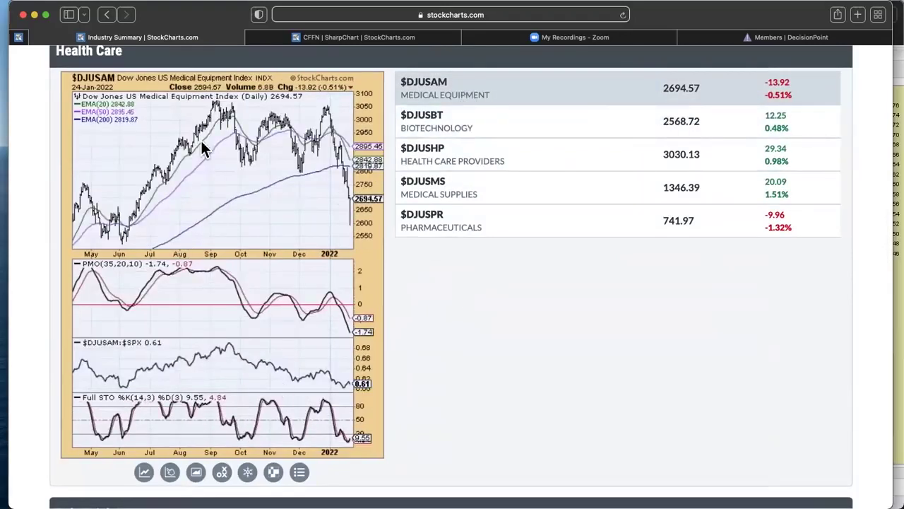
pyautogui.scroll(2, 447, 315)
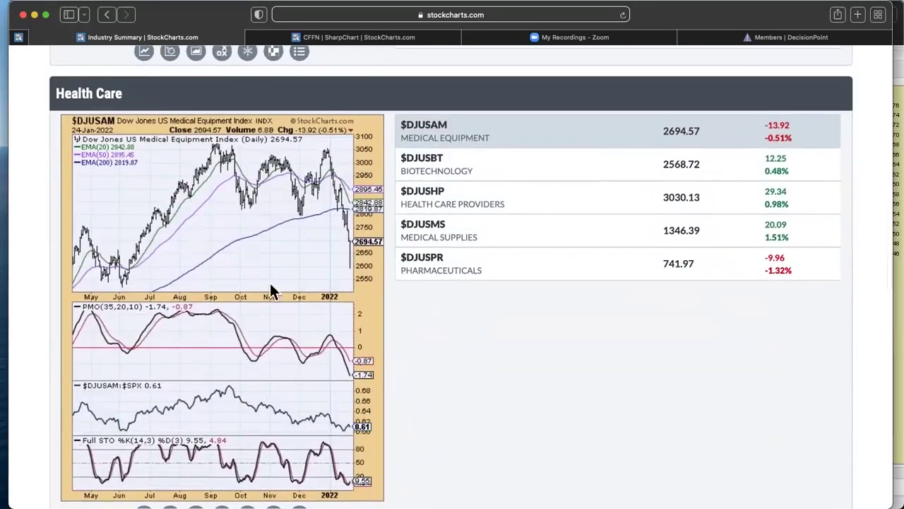
# Step: Examine the Industrial sector's Delivery Services chart and its list of industry groups from Defense to Transportation Services
pyautogui.scroll(-1, 317, 293)
pyautogui.scroll(-5, 490, 323)
pyautogui.scroll(-5, 490, 323)
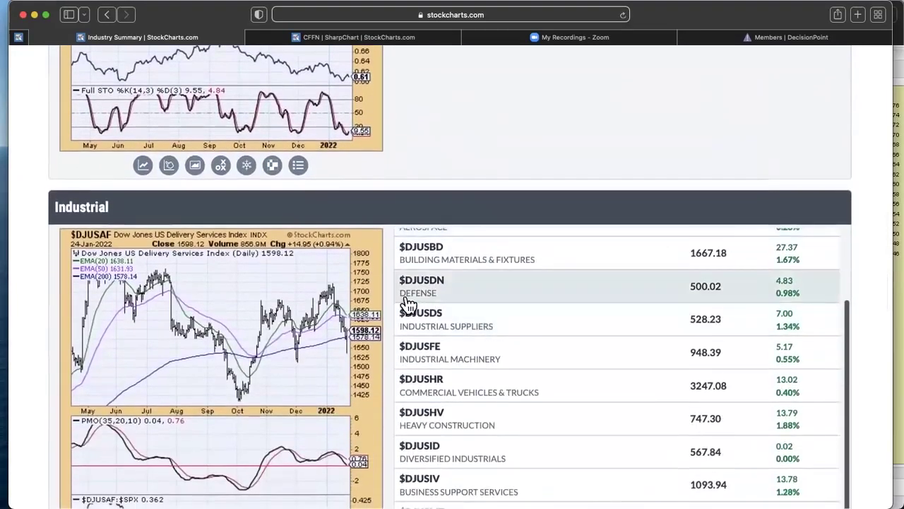
pyautogui.scroll(-1, 387, 303)
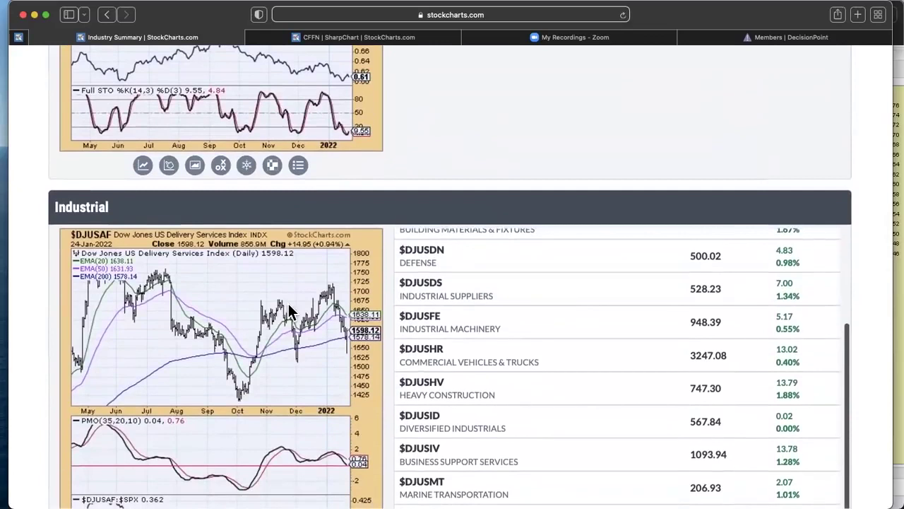
pyautogui.scroll(-3, 289, 311)
pyautogui.scroll(-2, 290, 311)
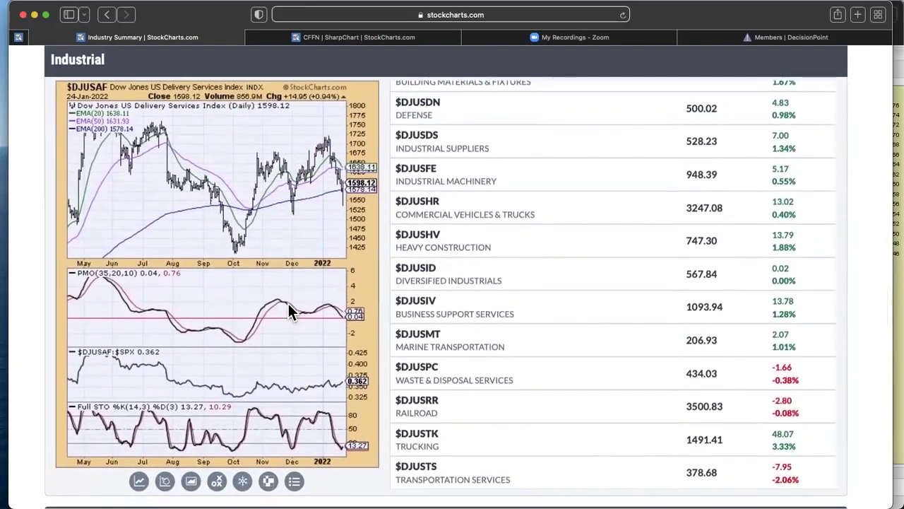
pyautogui.scroll(2, 311, 212)
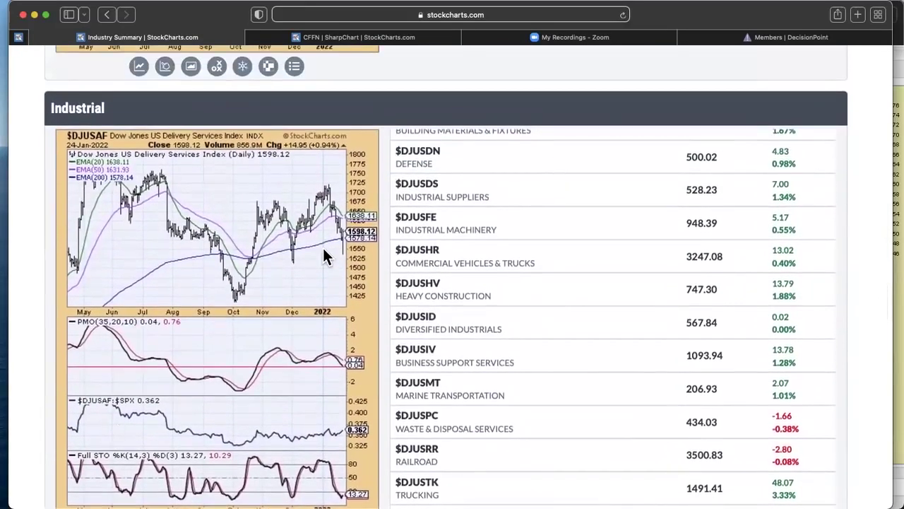
pyautogui.scroll(-1, 324, 258)
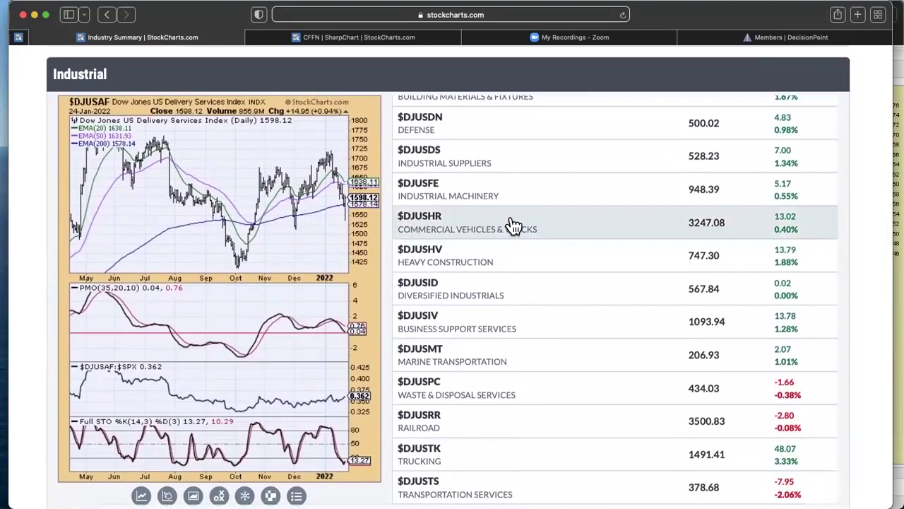
# Step: Examine the Materials industry groups, bringing up the Mining, Gold Mining, Steel and Paper charts
pyautogui.scroll(-10, 513, 224)
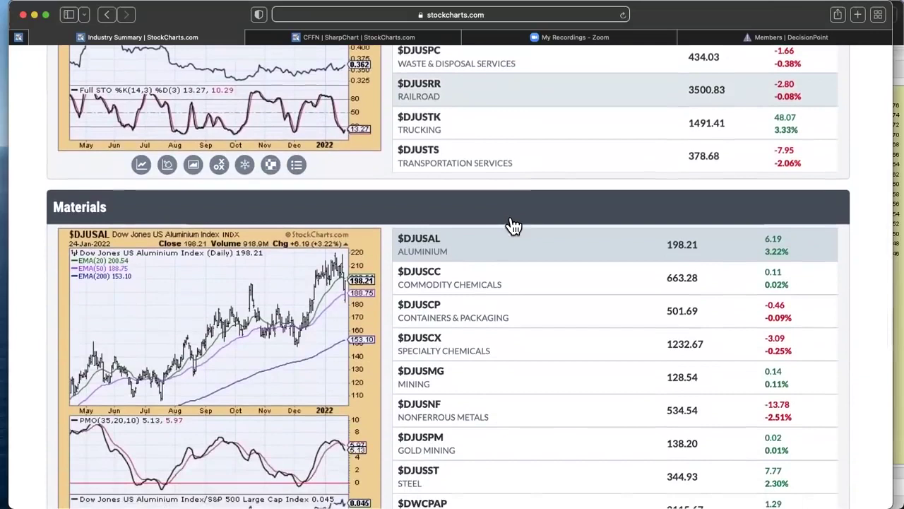
pyautogui.scroll(-3, 514, 224)
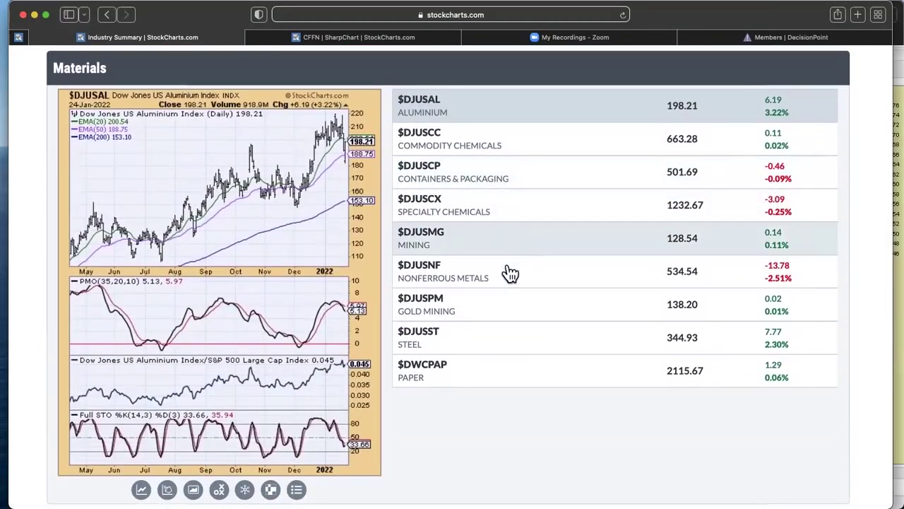
pyautogui.click(473, 247)
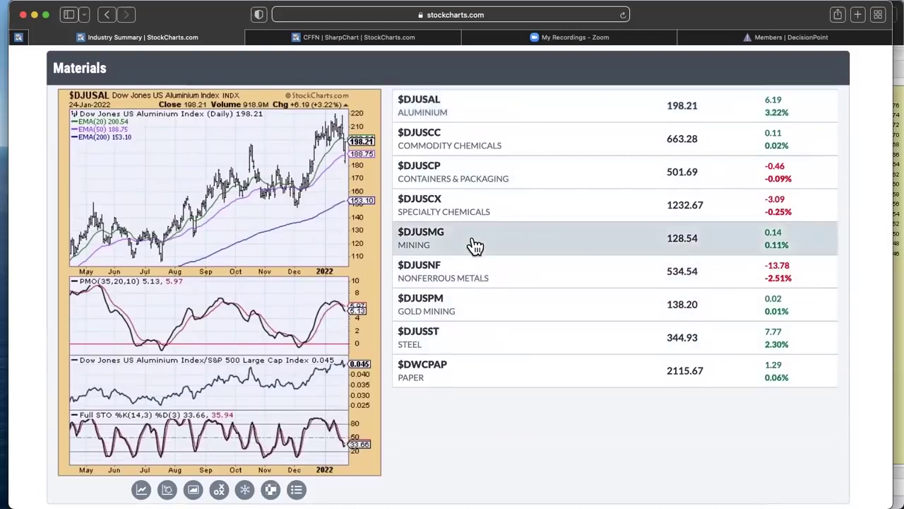
pyautogui.click(465, 304)
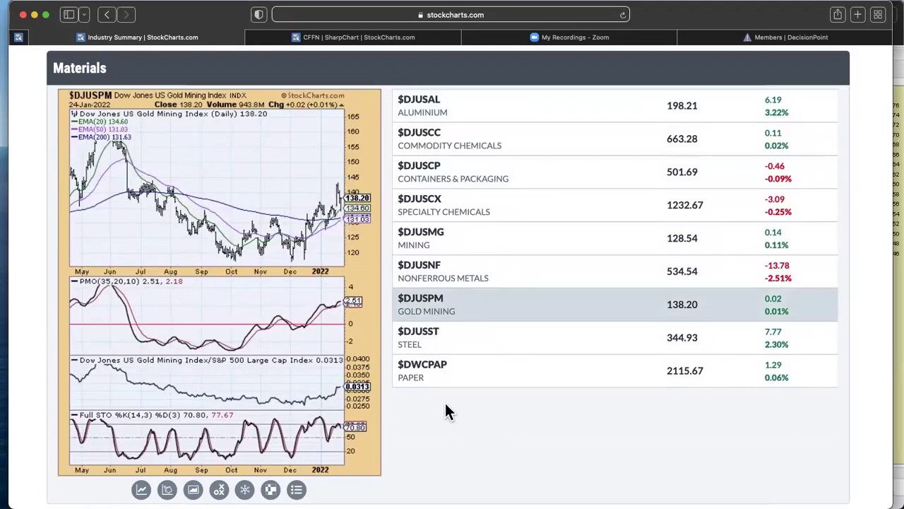
pyautogui.click(449, 338)
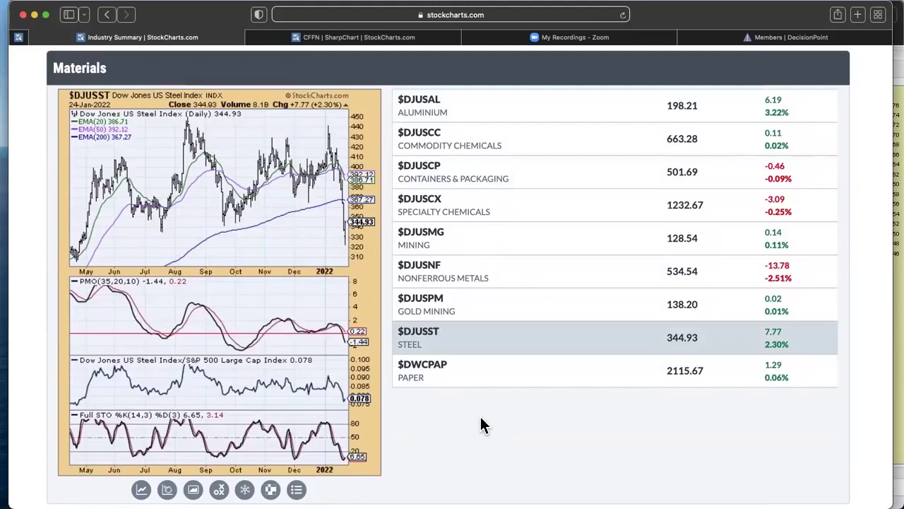
pyautogui.moveTo(464, 373)
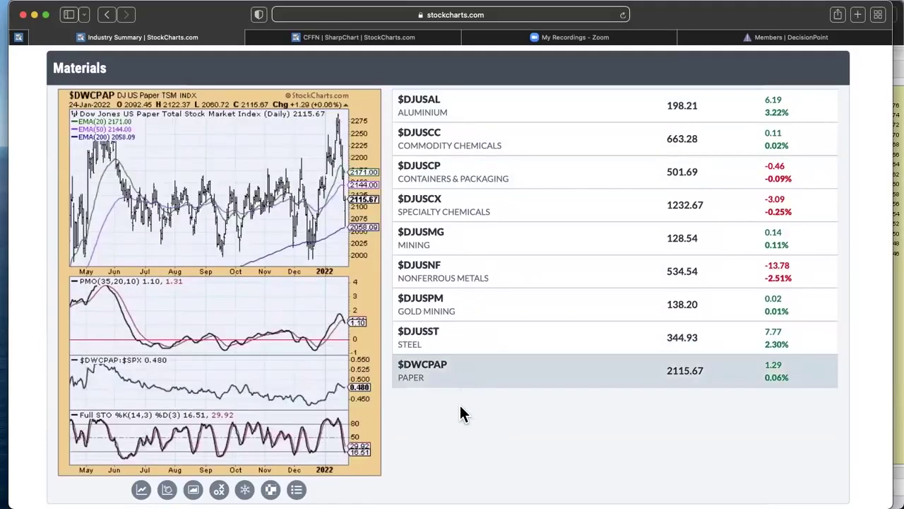
pyautogui.scroll(1, 460, 409)
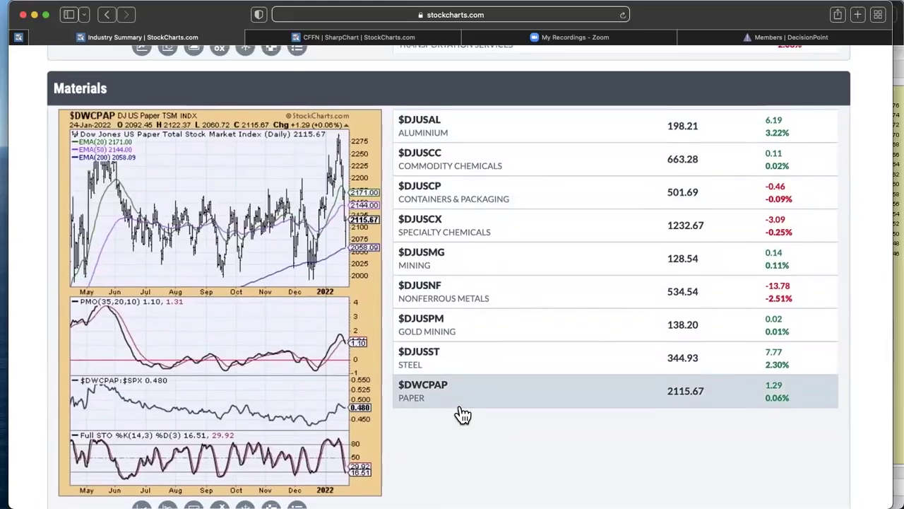
pyautogui.scroll(-2, 460, 410)
# Step: Examine the Real Estate industry groups, including the Real Estate Services ($DJUSES) and Diversified REITs ($DJUSDT) charts
pyautogui.scroll(-10, 460, 409)
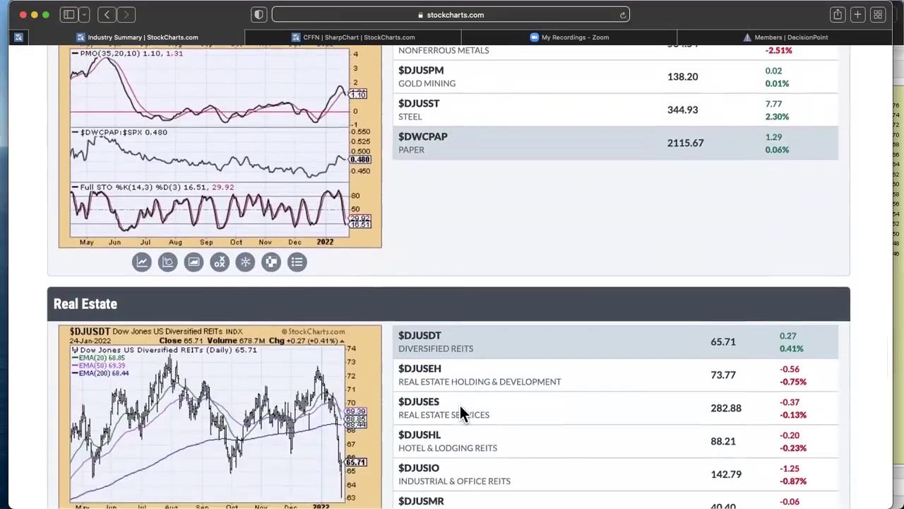
pyautogui.scroll(-3, 461, 407)
pyautogui.scroll(1, 461, 407)
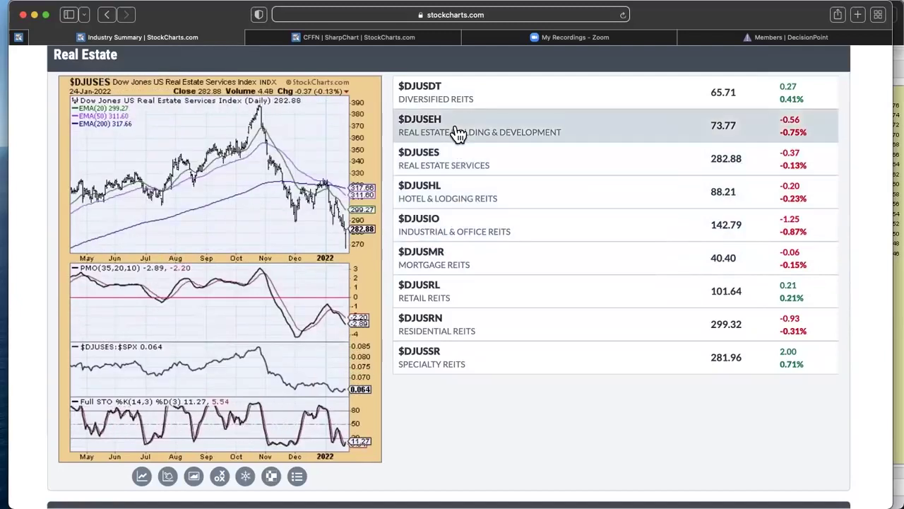
pyautogui.scroll(2, 458, 134)
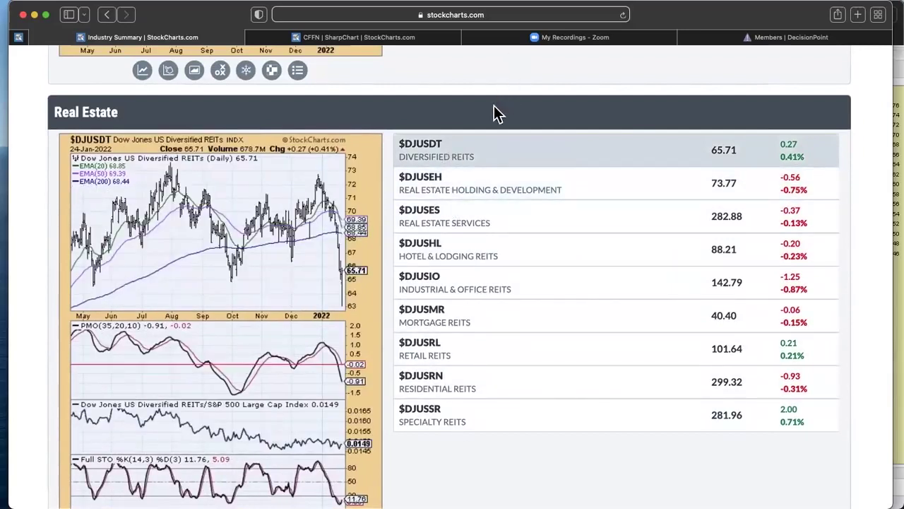
pyautogui.scroll(-3, 498, 113)
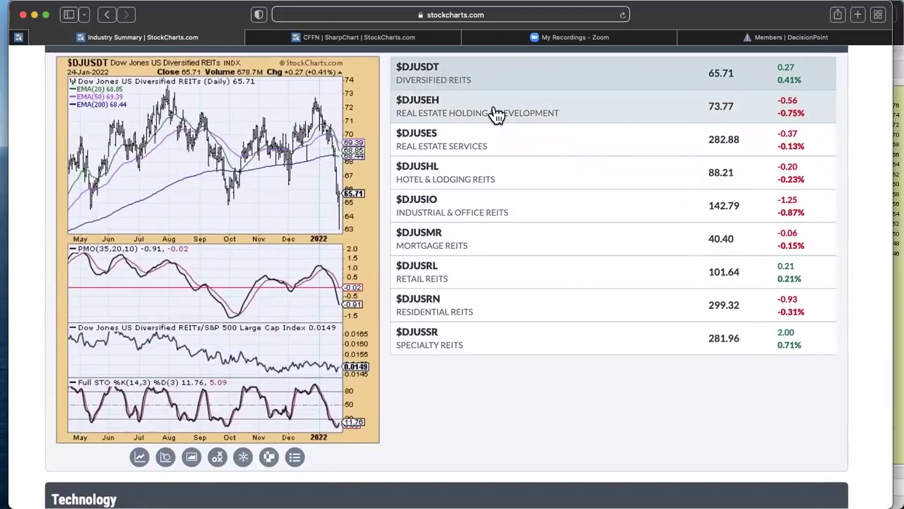
# Step: Look over the Technology industry groups and the Electronic Equipment ($DJUSAI) chart, then return to Real Estate
pyautogui.scroll(-10, 498, 113)
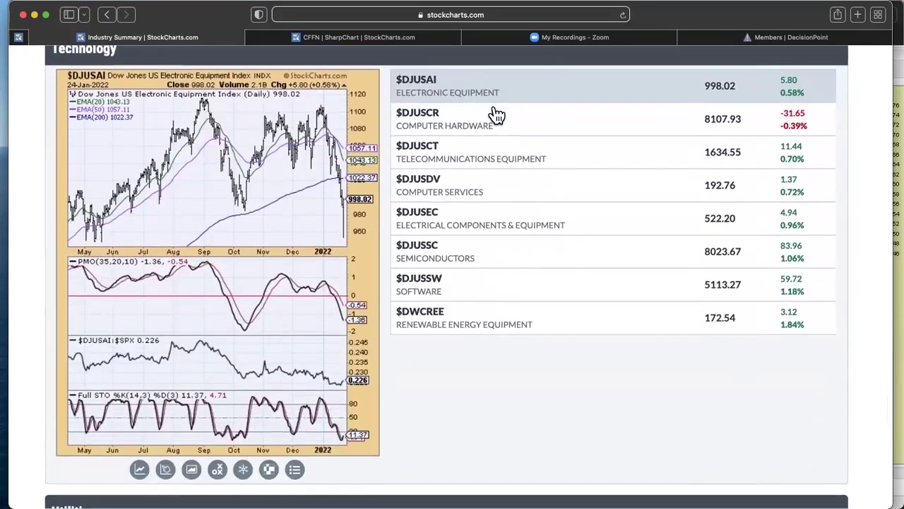
pyautogui.scroll(1, 497, 115)
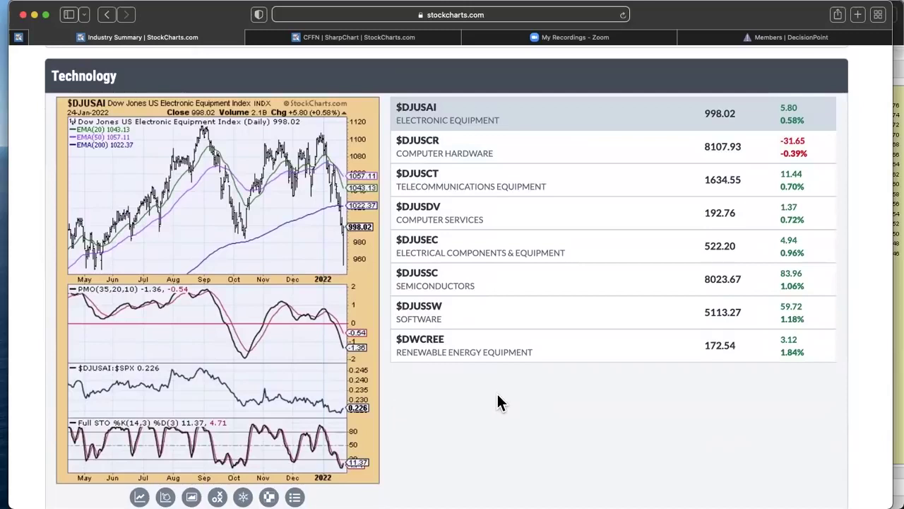
pyautogui.scroll(5, 498, 402)
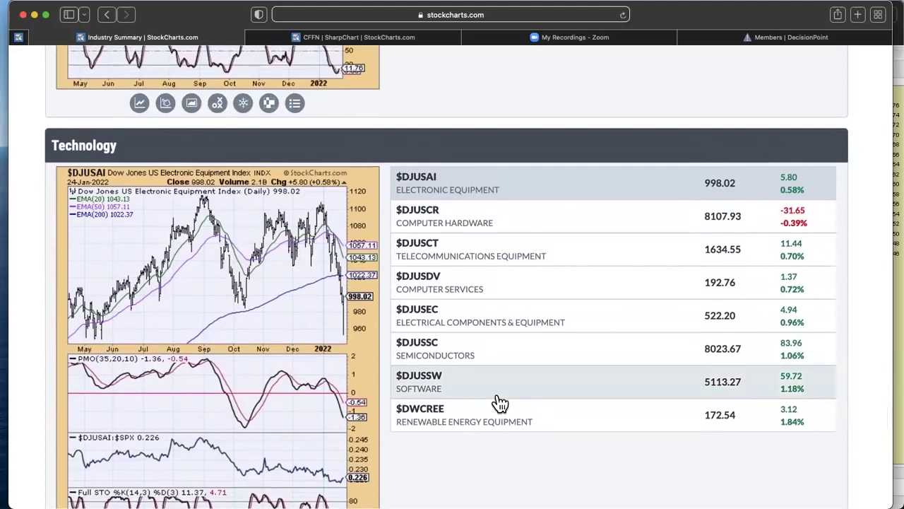
pyautogui.scroll(7, 498, 403)
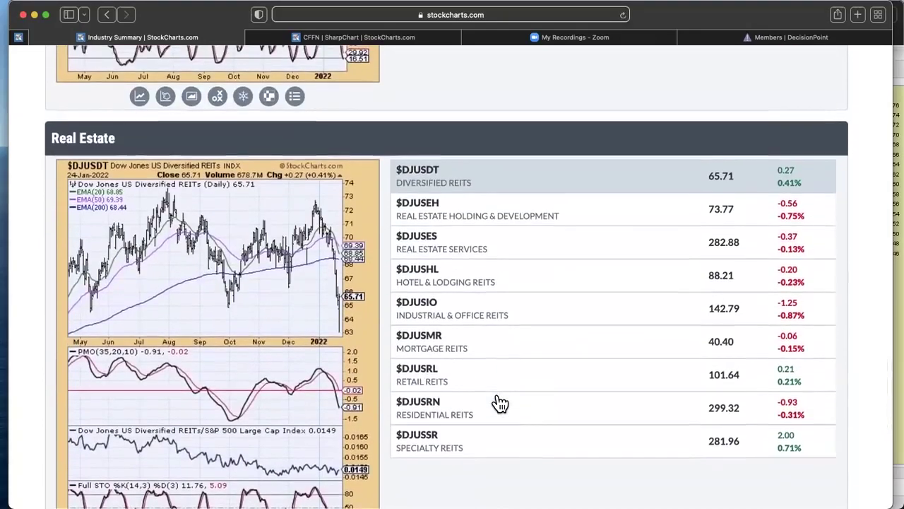
# Step: Review the CFFN daily SharpChart from price and RSI down to its relative strength against SPY and $DJUSBK
pyautogui.click(408, 38)
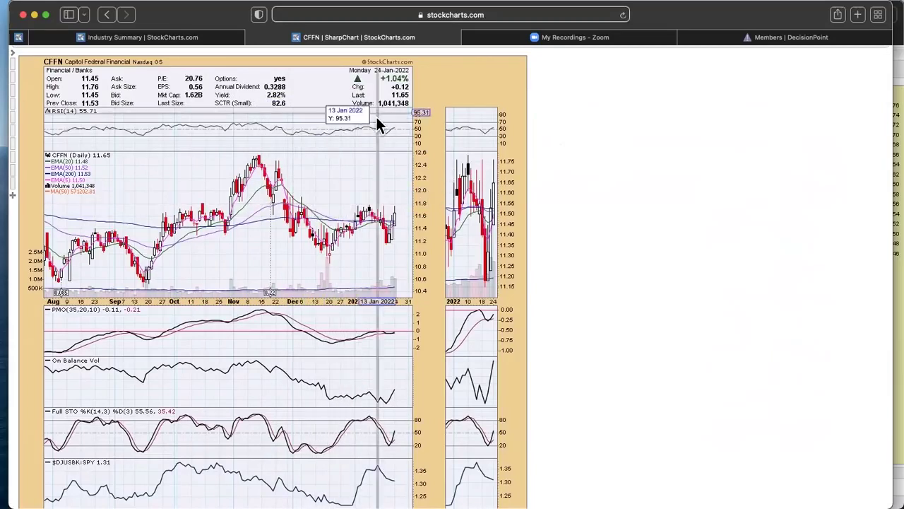
pyautogui.scroll(-2, 427, 154)
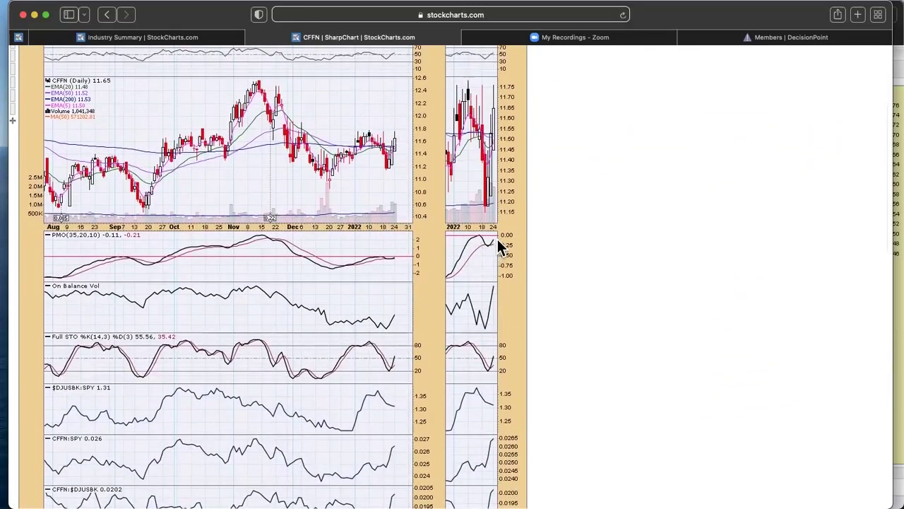
pyautogui.scroll(-1, 512, 233)
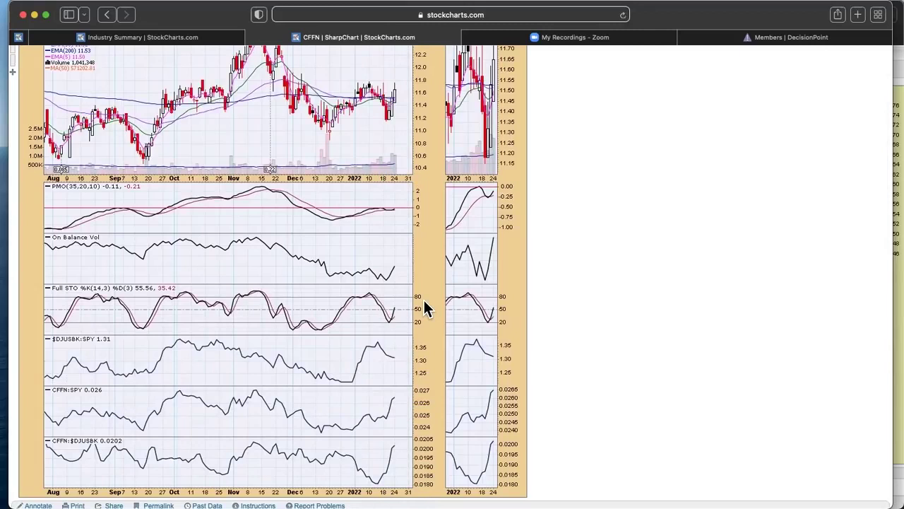
pyautogui.scroll(5, 424, 303)
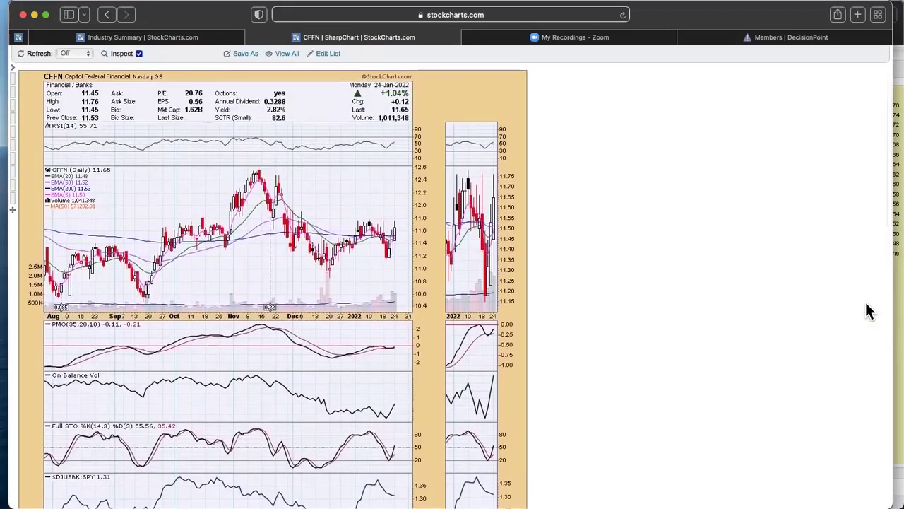
# Step: Narrow the daily chart window and check the CFFN 5-minute chart beside it
pyautogui.moveTo(890, 307); pyautogui.dragTo(537, 309)
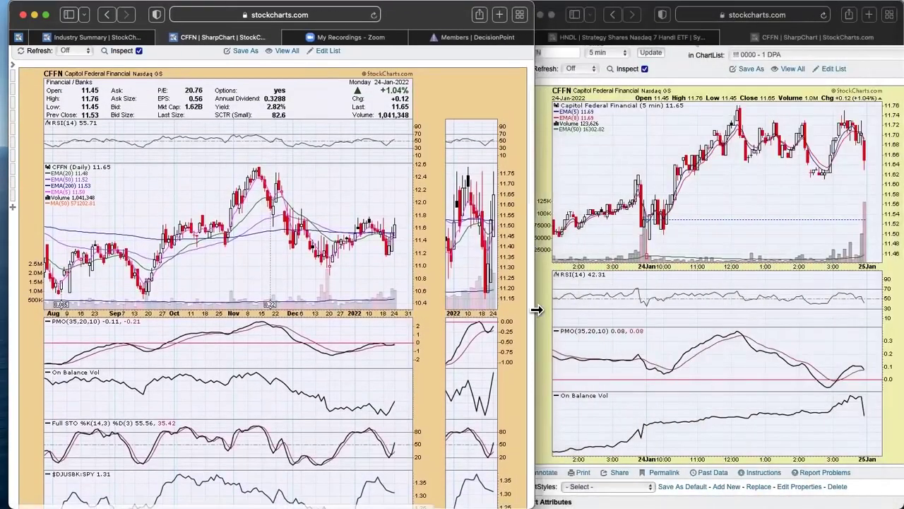
pyautogui.click(653, 195)
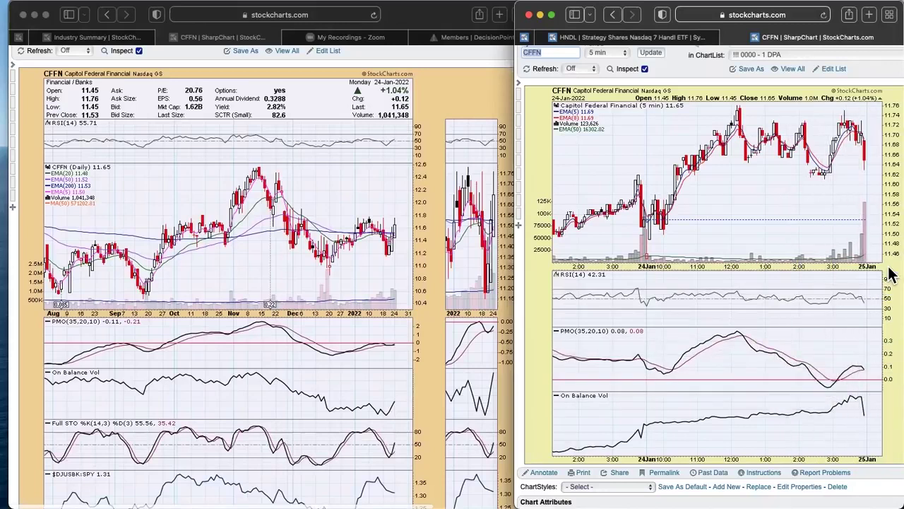
pyautogui.click(428, 180)
# Step: Load the daily SharpChart for CIR in place of CFFN
pyautogui.scroll(2, 382, 185)
pyautogui.scroll(1, 332, 191)
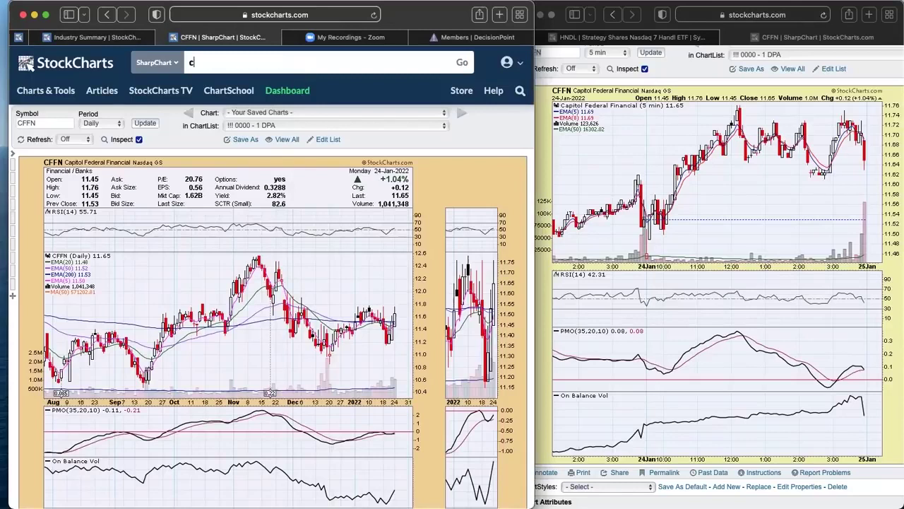
pyautogui.press('Return')
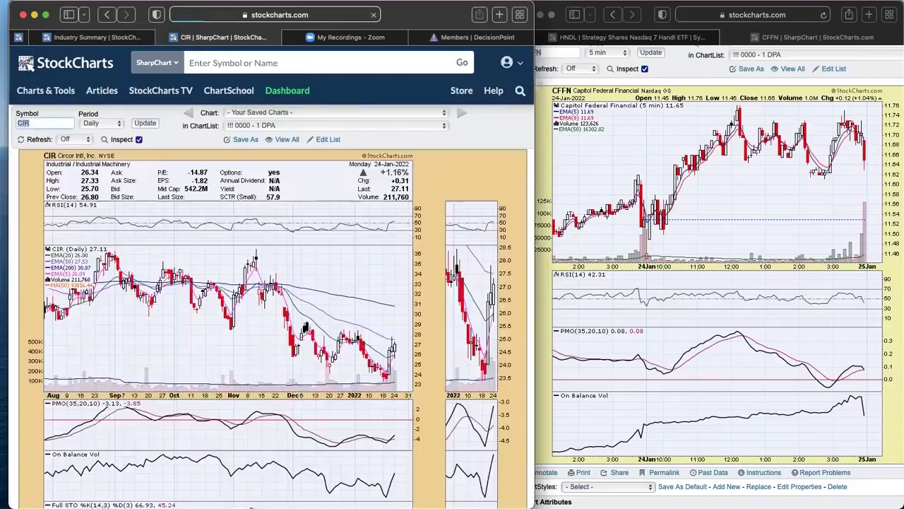
# Step: Examine the CIR daily chart's price, PMO, On Balance Volume and stochastics, plus its relative strength against SPY and $DJUSFE
pyautogui.scroll(-3, 353, 103)
pyautogui.scroll(-2, 354, 104)
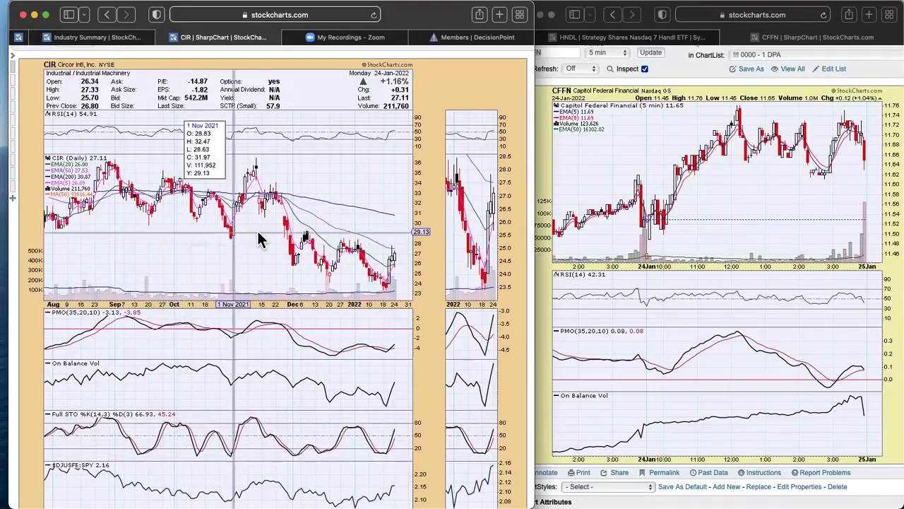
pyautogui.scroll(-3, 429, 289)
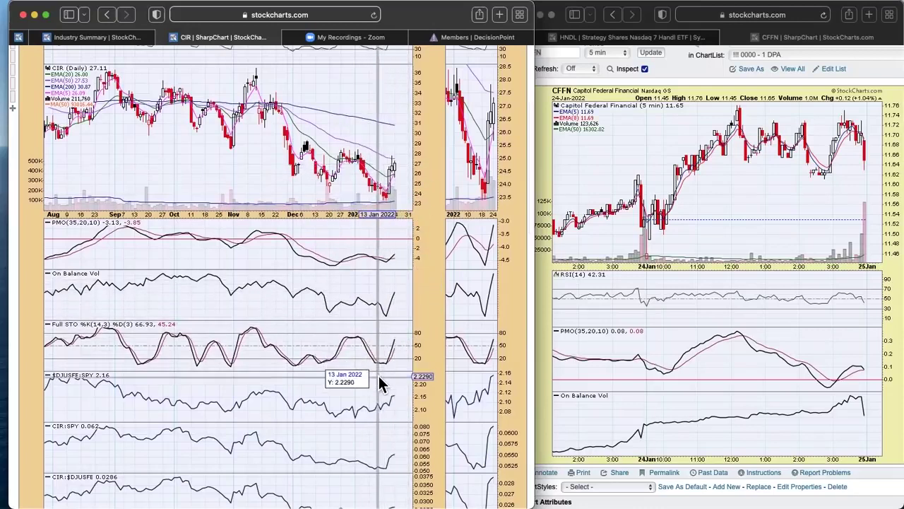
pyautogui.scroll(-3, 423, 325)
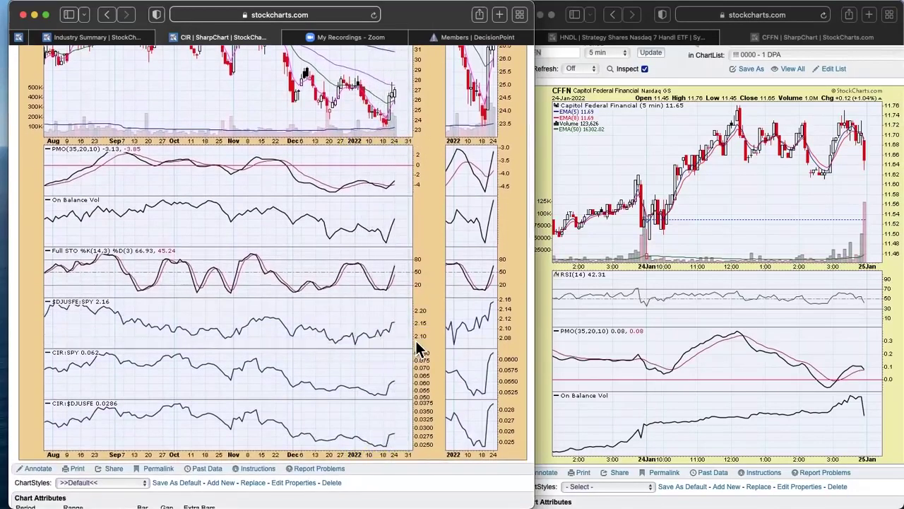
pyautogui.scroll(2, 418, 348)
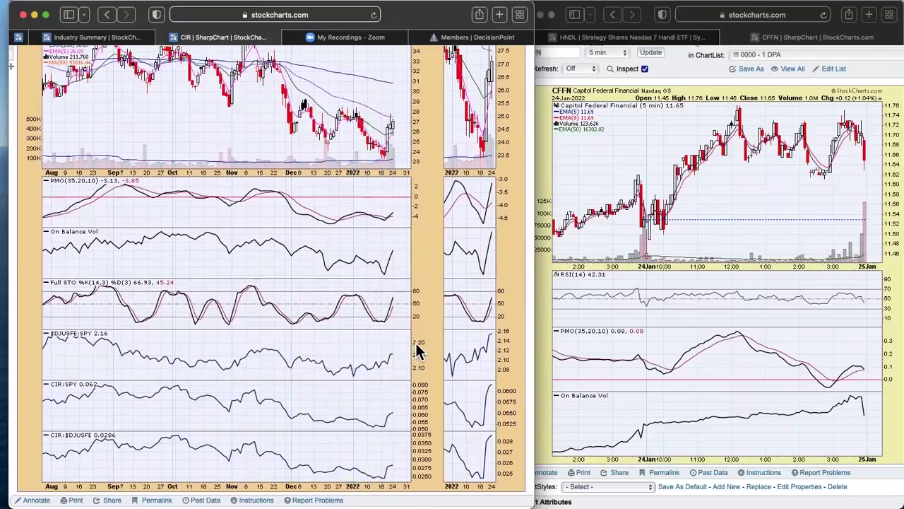
pyautogui.scroll(5, 417, 347)
pyautogui.scroll(4, 416, 351)
pyautogui.scroll(-4, 416, 351)
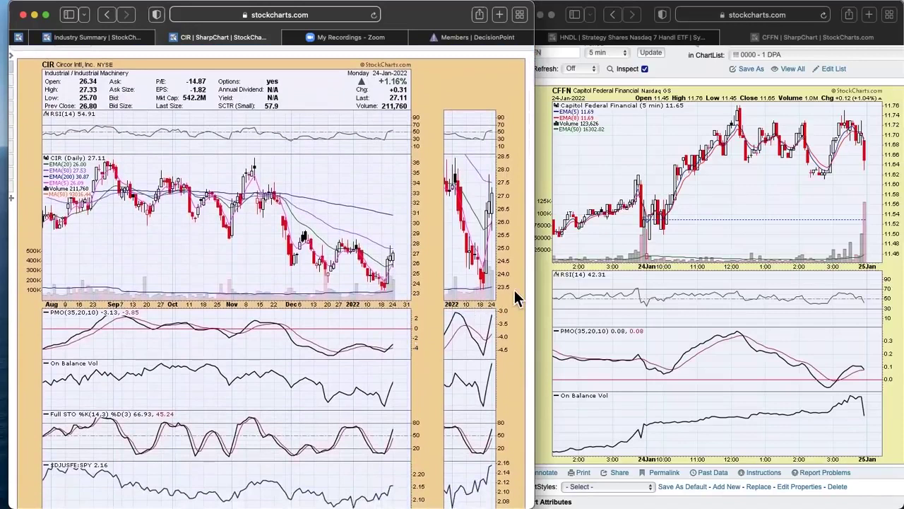
# Step: Load CIR in the 5-minute chart window and view it beside the CIR daily chart
pyautogui.moveTo(443, 24); pyautogui.dragTo(435, 25)
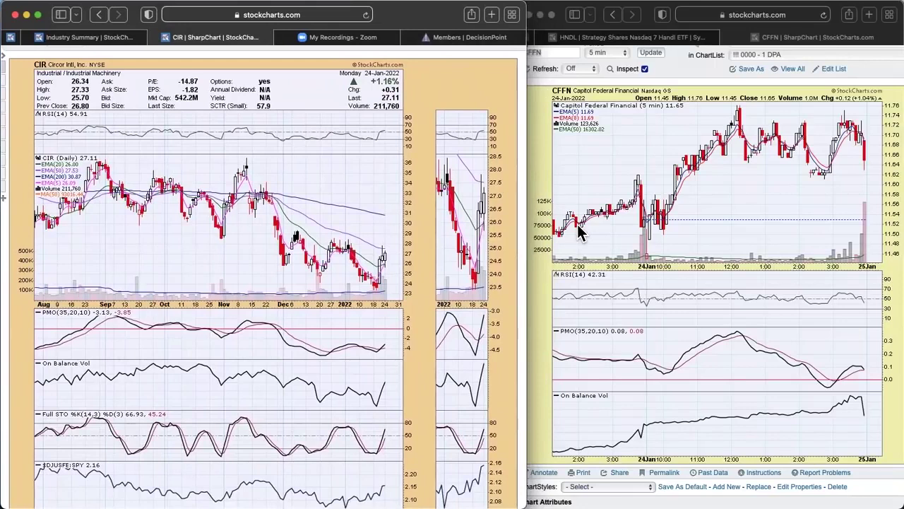
pyautogui.click(553, 219)
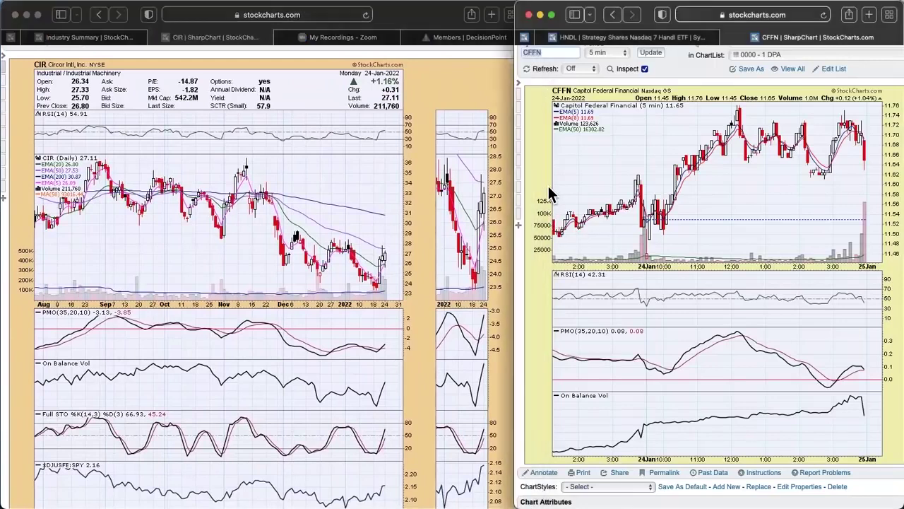
pyautogui.scroll(2, 548, 178)
pyautogui.write('cir')
pyautogui.press('Return')
pyautogui.scroll(-3, 603, 227)
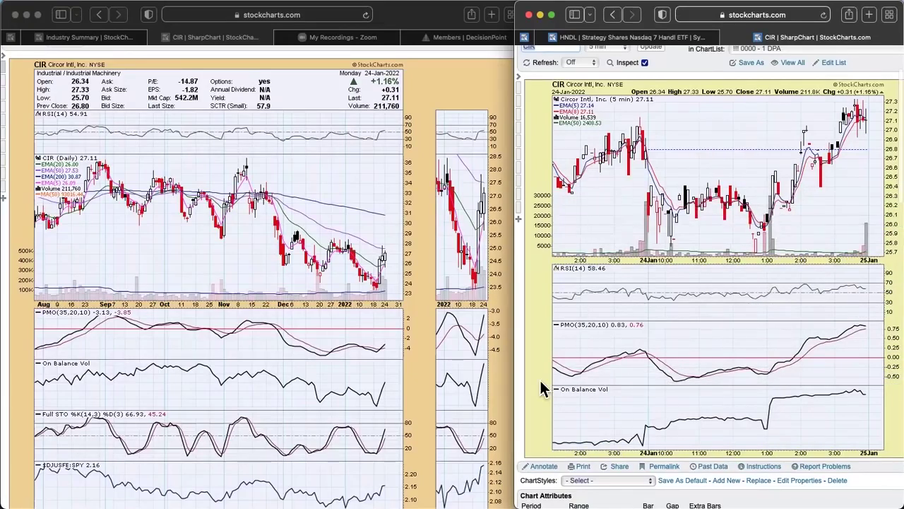
pyautogui.click(507, 374)
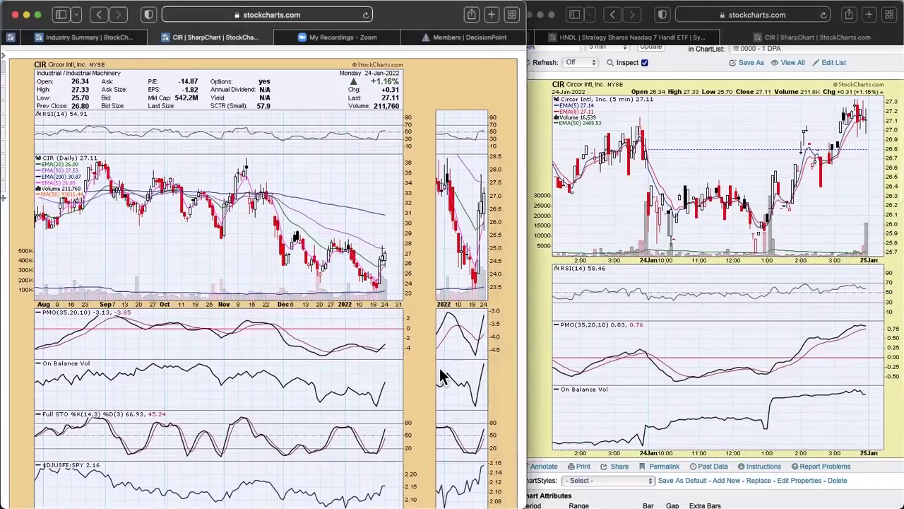